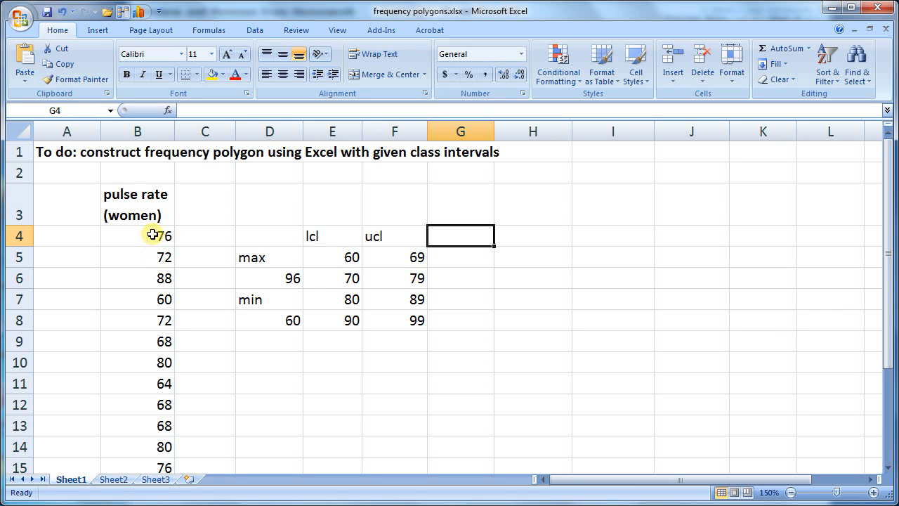
# Narrow column H slightly and enter the heading "cl midpt" in cell G4
pyautogui.moveTo(886, 271); pyautogui.dragTo(888, 186)
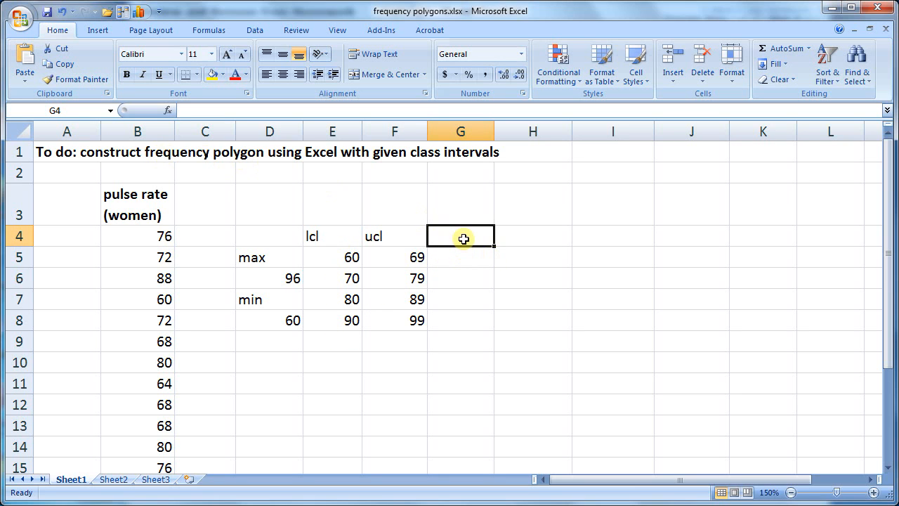
pyautogui.click(523, 239)
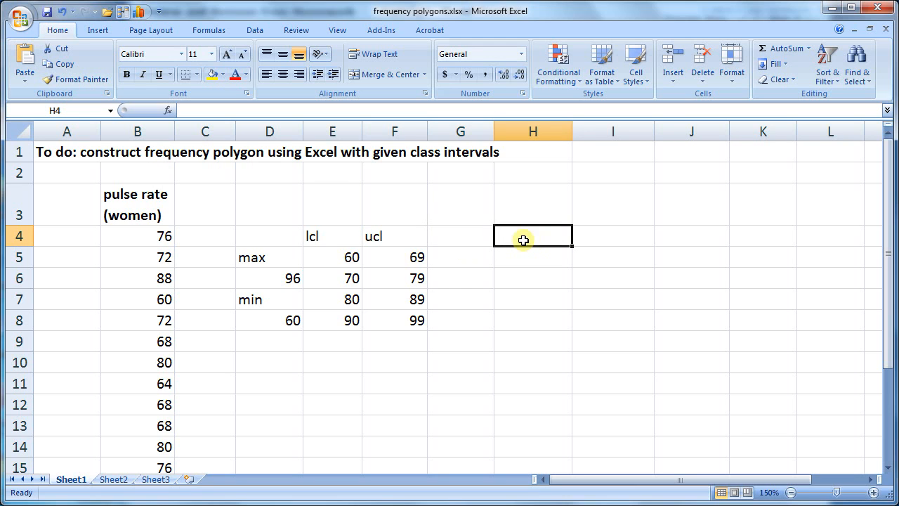
pyautogui.moveTo(572, 130); pyautogui.dragTo(568, 131)
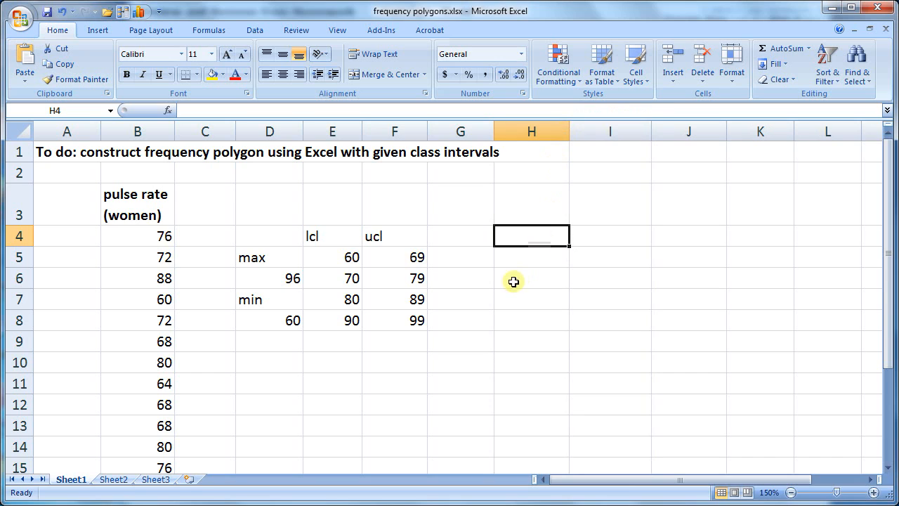
pyautogui.click(477, 236)
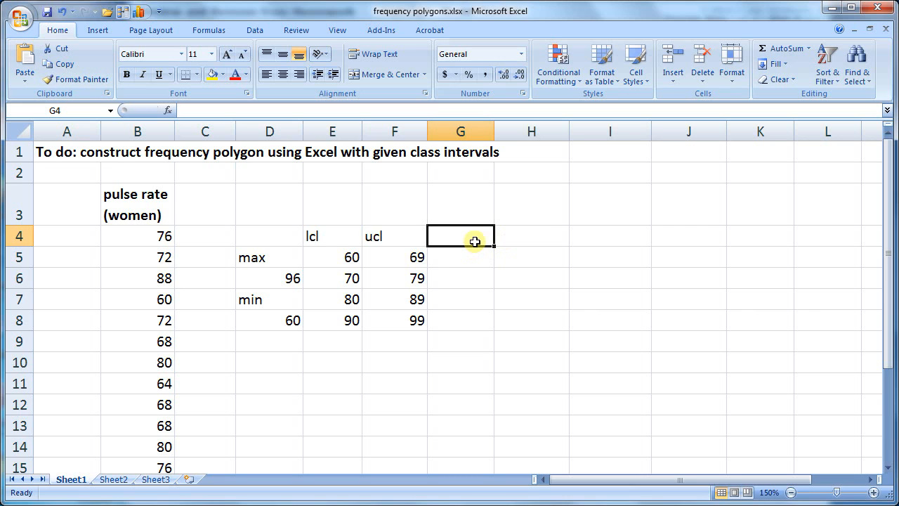
pyautogui.write('cl midp')
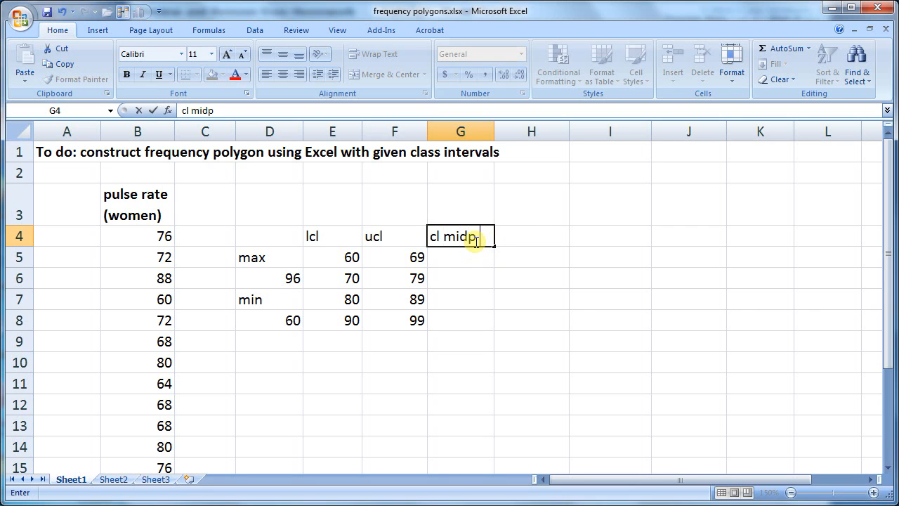
pyautogui.write('t')
pyautogui.press('Return')
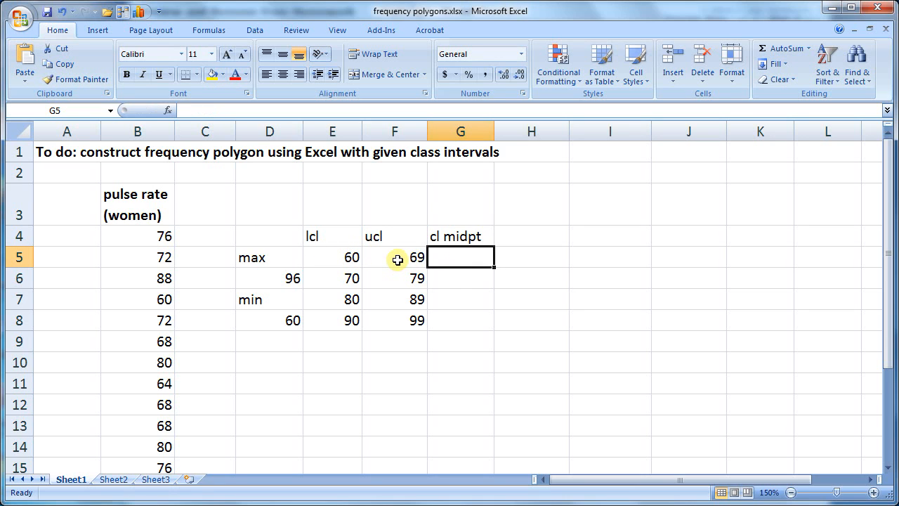
# Calculate the first class midpoint in G5 with =(E5+F5)/2 and fill the formula down to G8
pyautogui.write('=')
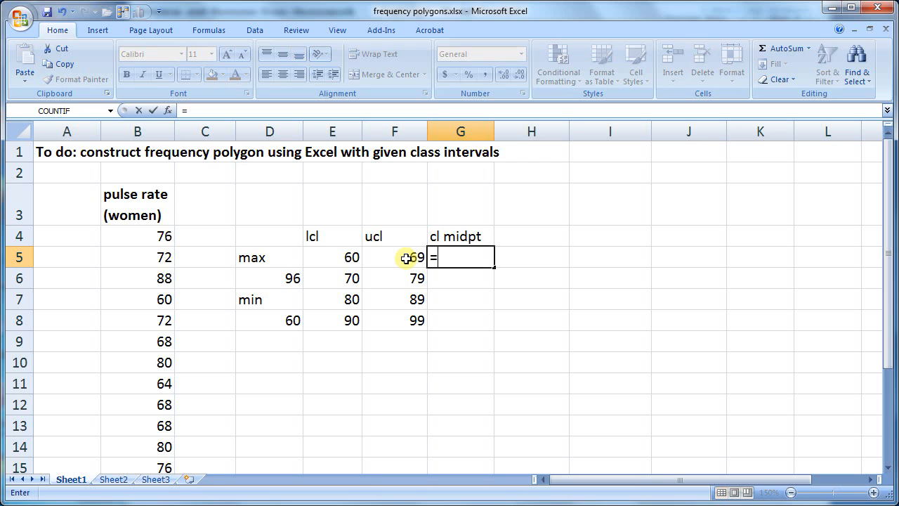
pyautogui.click(341, 254)
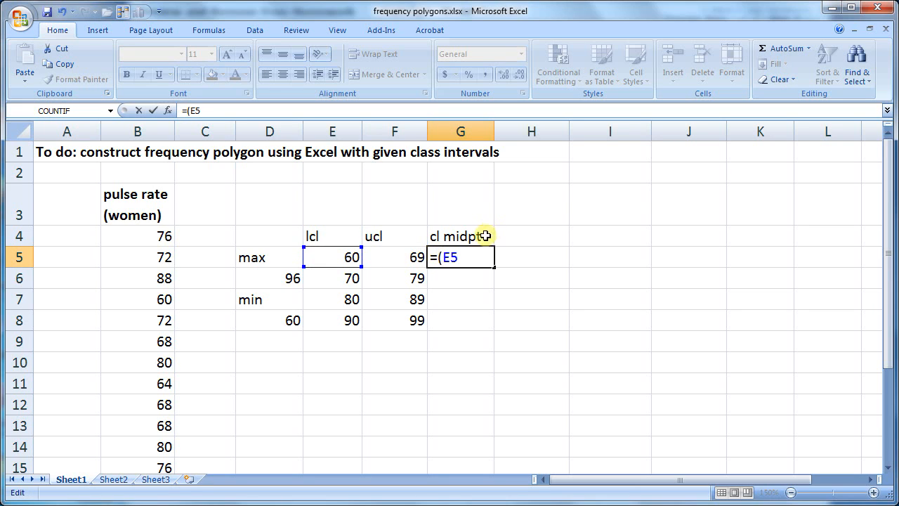
pyautogui.write('+')
pyautogui.click(409, 252)
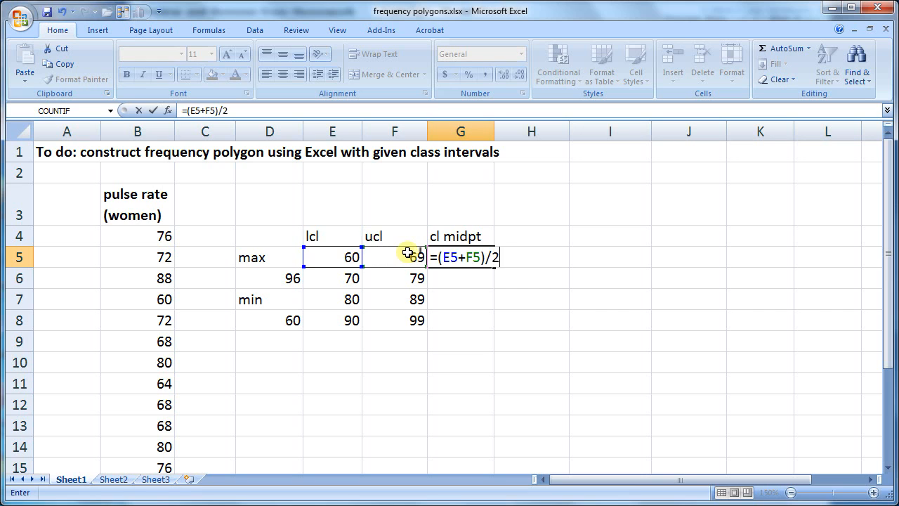
pyautogui.write(')/2')
pyautogui.press('Return')
pyautogui.click(464, 256)
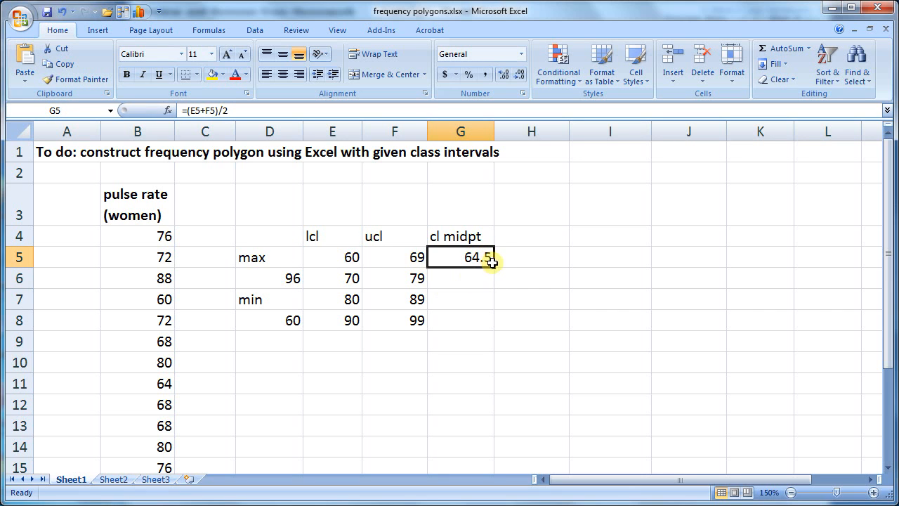
pyautogui.moveTo(495, 269); pyautogui.dragTo(493, 323)
# Enter the heading "frequency" in H4 and start a FREQUENCY formula over H5:H8 with its function arguments open
pyautogui.click(518, 227)
pyautogui.write('frequency')
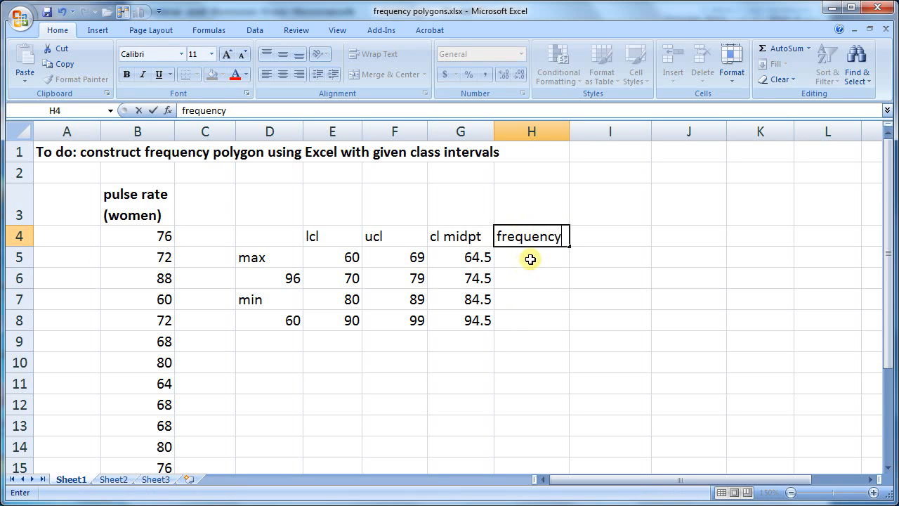
pyautogui.moveTo(529, 257); pyautogui.dragTo(531, 317)
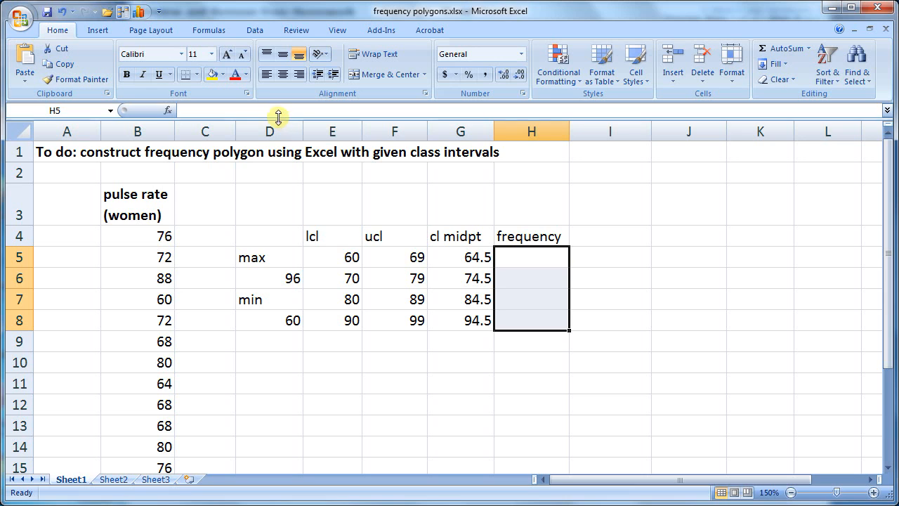
pyautogui.write('=f')
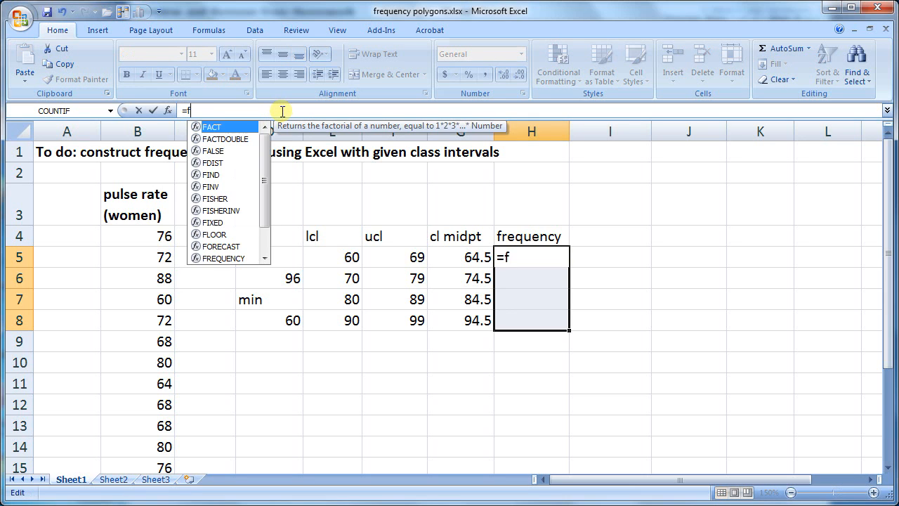
pyautogui.write('requency')
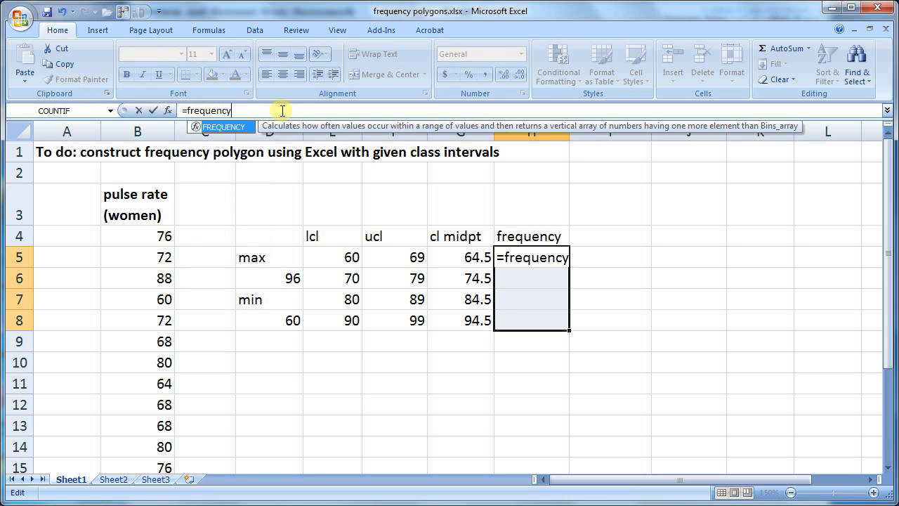
pyautogui.write('(')
pyautogui.hotkey('ctrl', 'a')
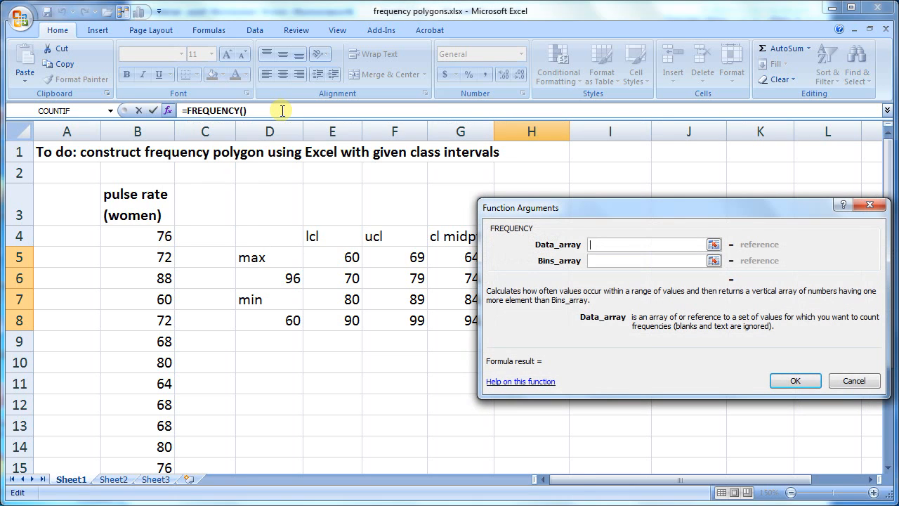
# Set the data array to B4:B21 and the bins array to F5:F8, and enter FREQUENCY as an array formula
pyautogui.click(159, 226)
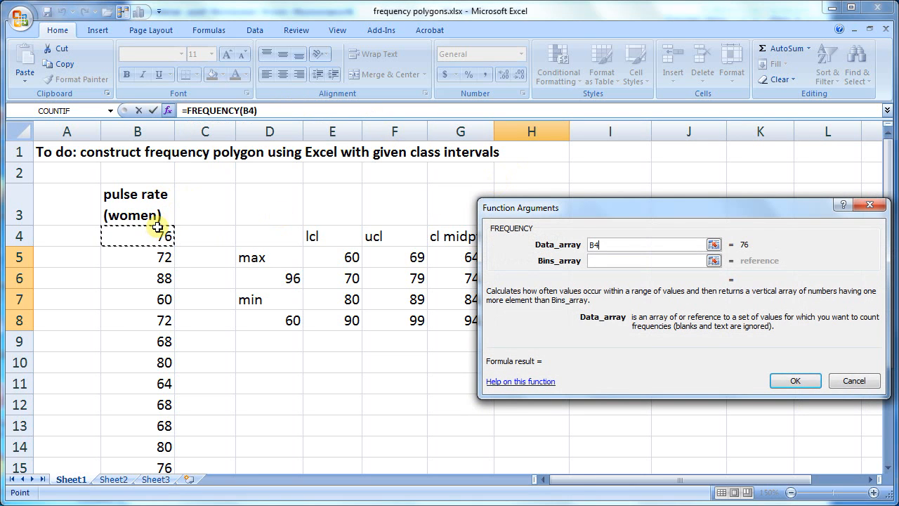
pyautogui.hotkey('ctrl', 'shift', 'Down')
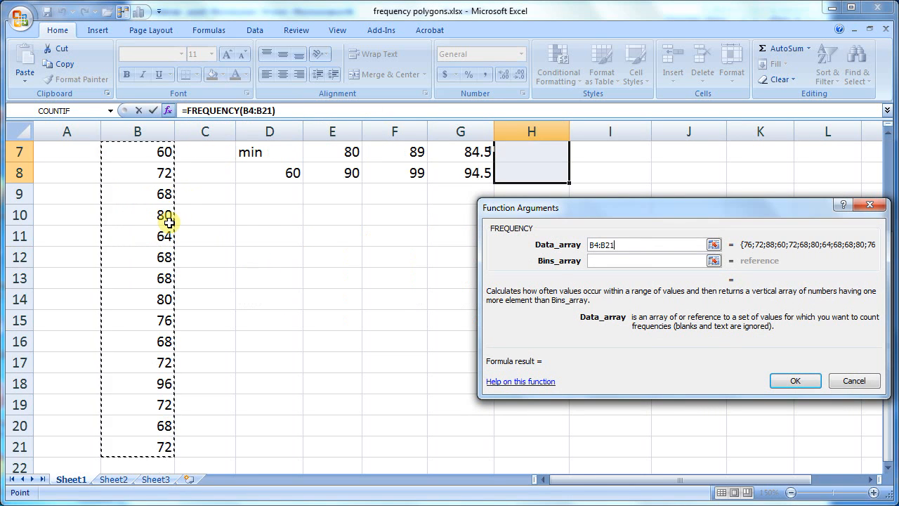
pyautogui.click(633, 264)
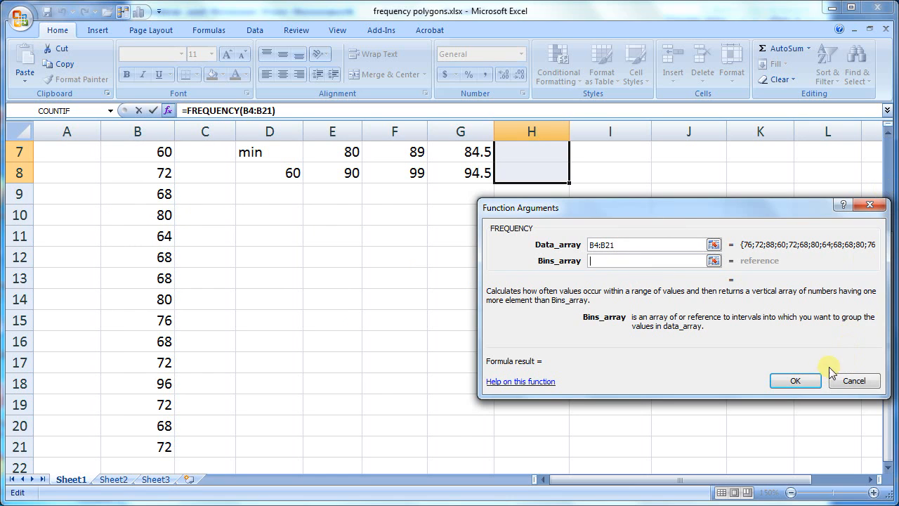
pyautogui.scroll(2, 891, 162)
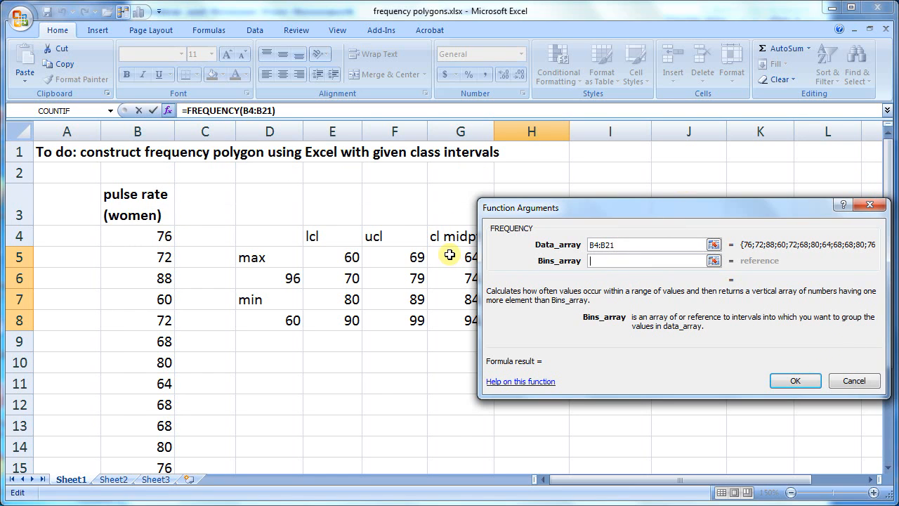
pyautogui.moveTo(411, 257); pyautogui.dragTo(413, 321)
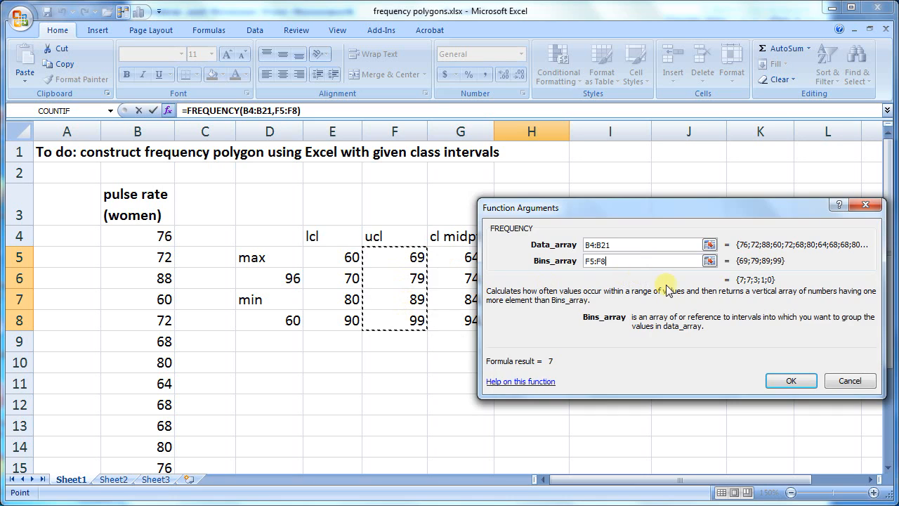
pyautogui.click(314, 108)
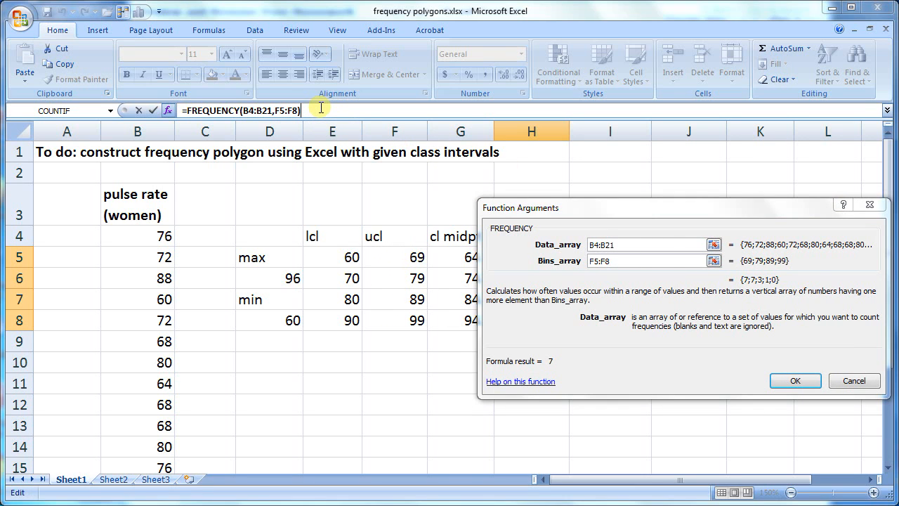
pyautogui.hotkey('ctrl', 'shift', 'Return')
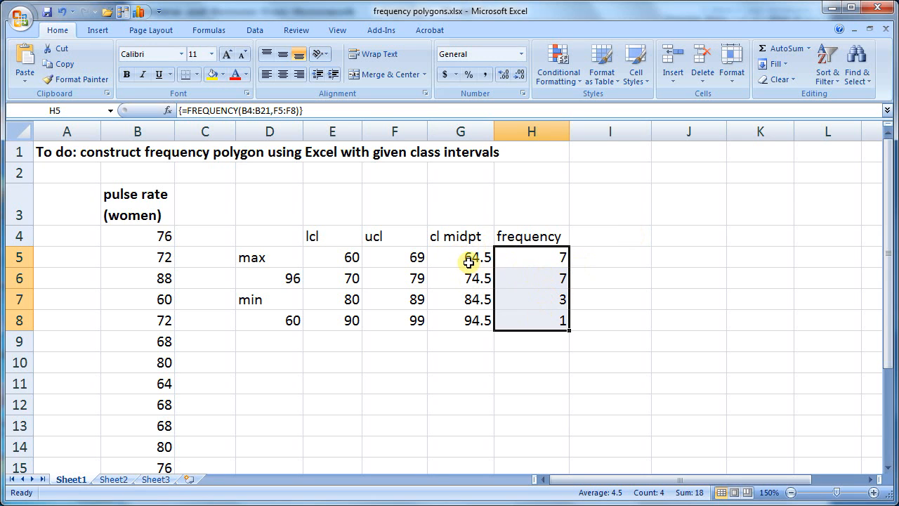
# Examine the midpoint and frequency pairs of the first two classes in G5:H6
pyautogui.click(463, 259)
pyautogui.click(516, 259)
pyautogui.click(465, 279)
pyautogui.click(529, 280)
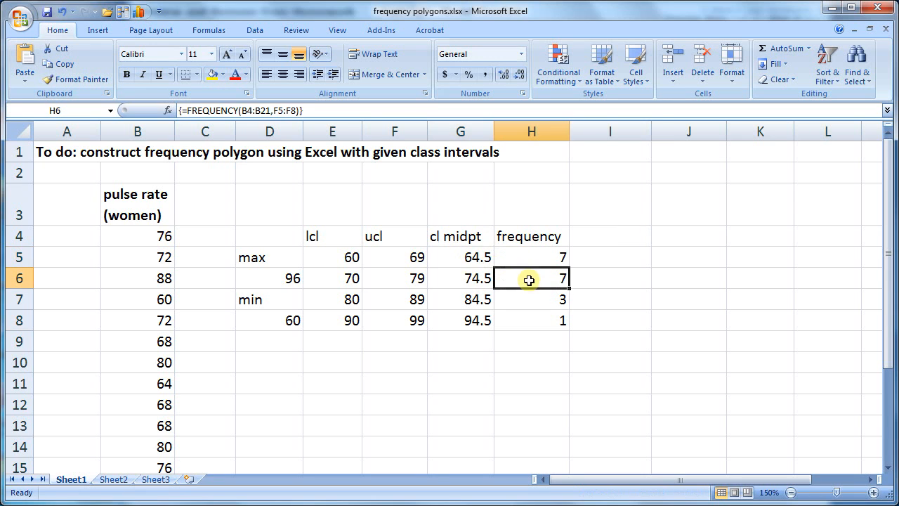
pyautogui.click(463, 257)
pyautogui.click(518, 257)
pyautogui.click(467, 278)
pyautogui.click(523, 279)
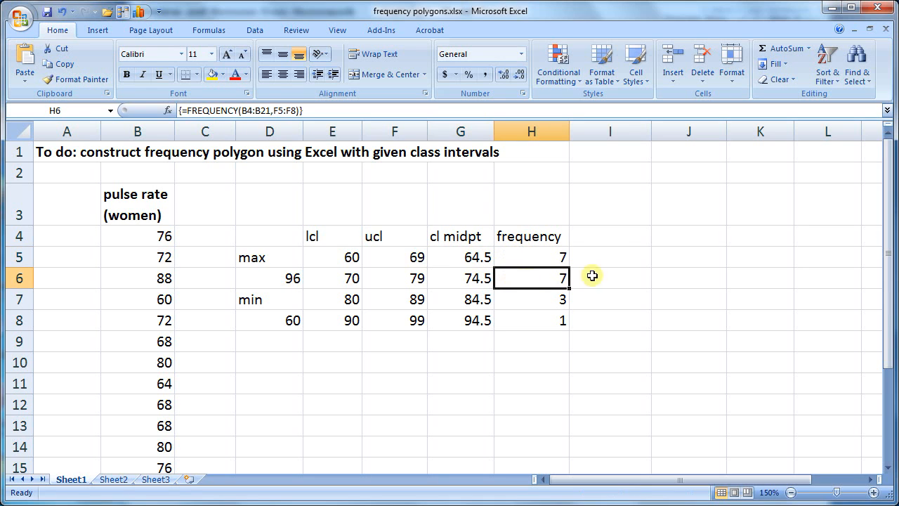
# Enter the headings "cl mid pt" in I4 and "frequency" in J4 for a second table
pyautogui.click(630, 256)
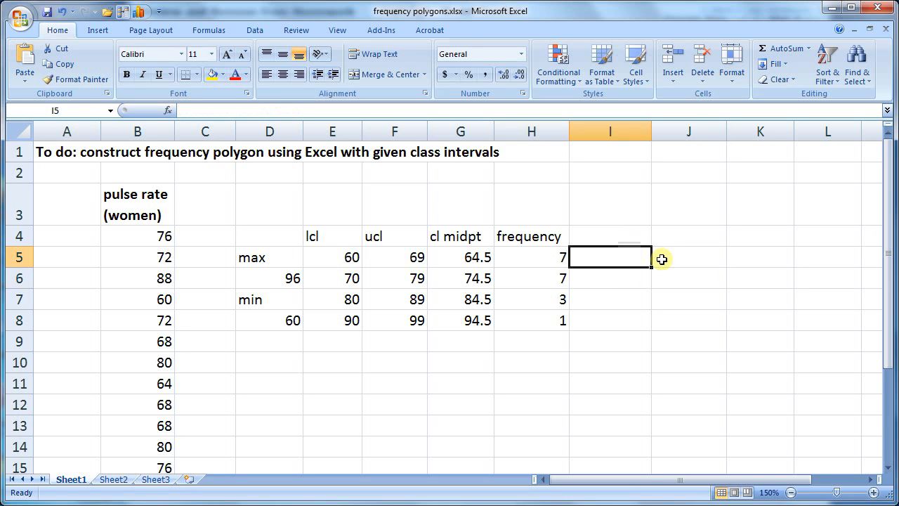
pyautogui.click(661, 256)
pyautogui.click(614, 254)
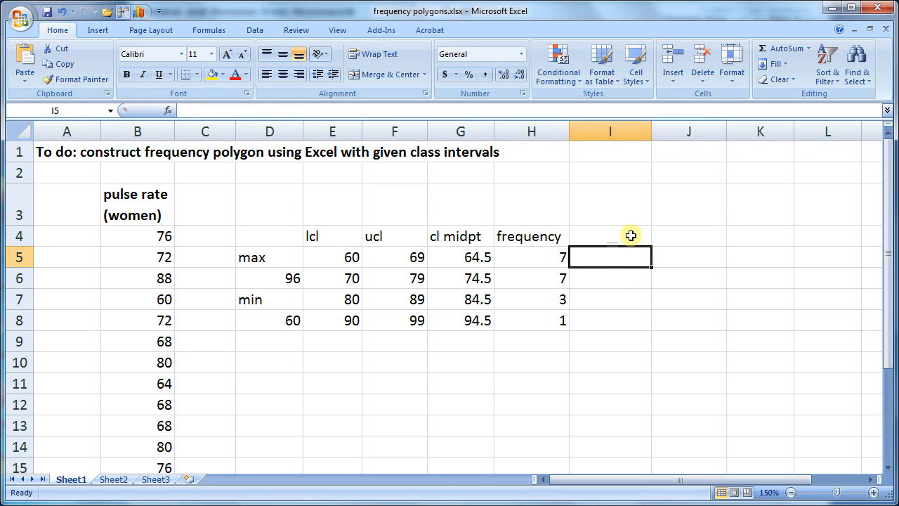
pyautogui.click(631, 233)
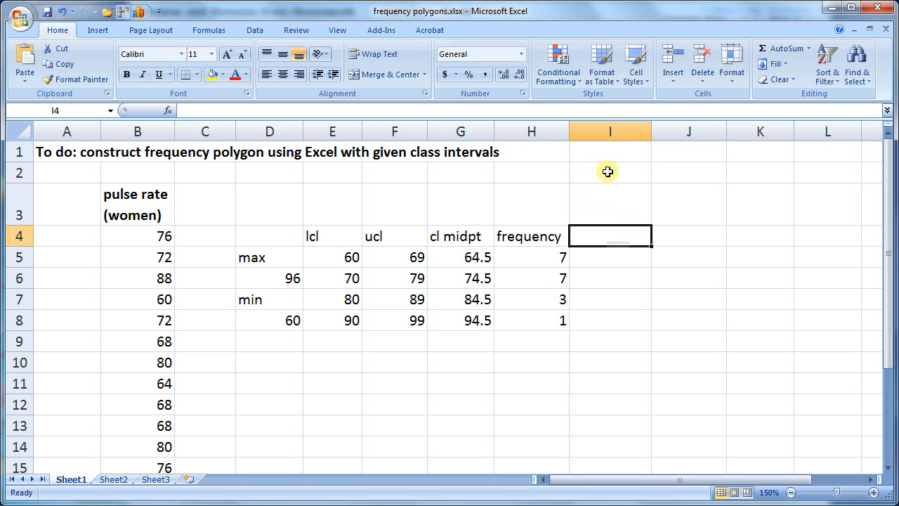
pyautogui.write('cl')
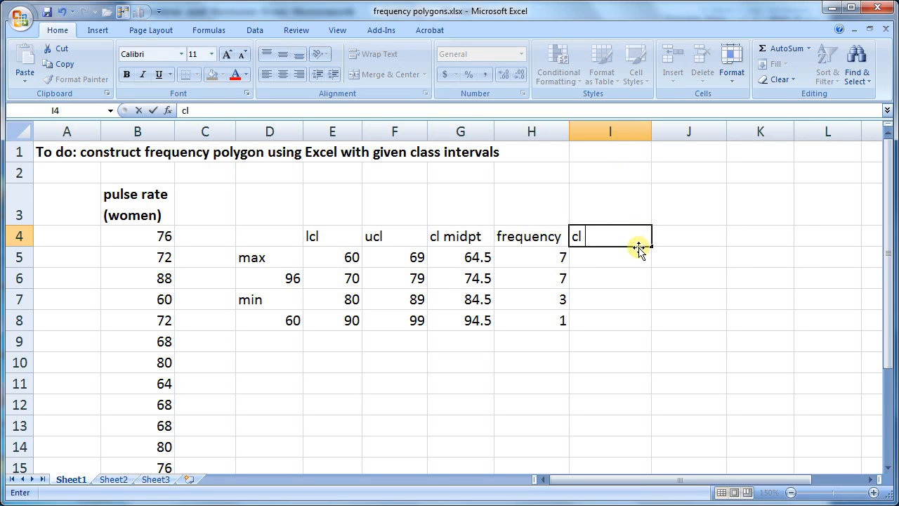
pyautogui.write(' mid pt')
pyautogui.press('Tab')
pyautogui.write('f')
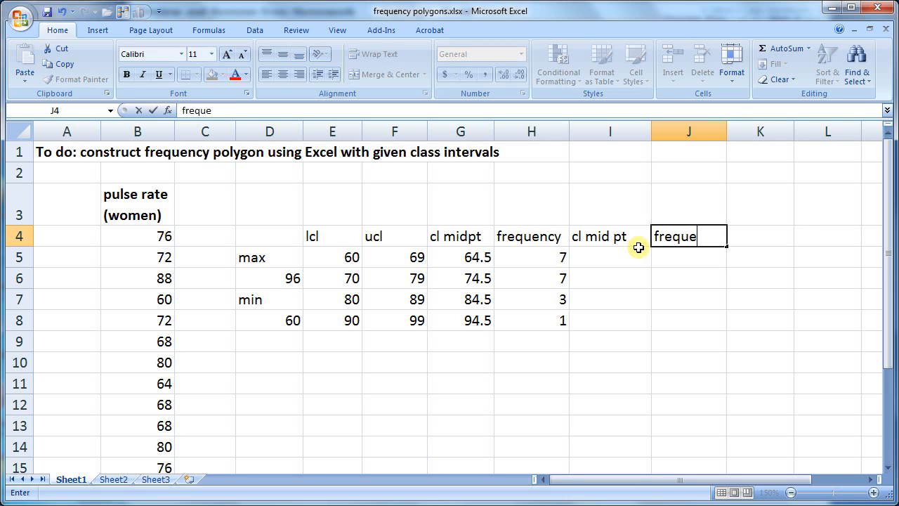
pyautogui.write('requency')
pyautogui.click(628, 257)
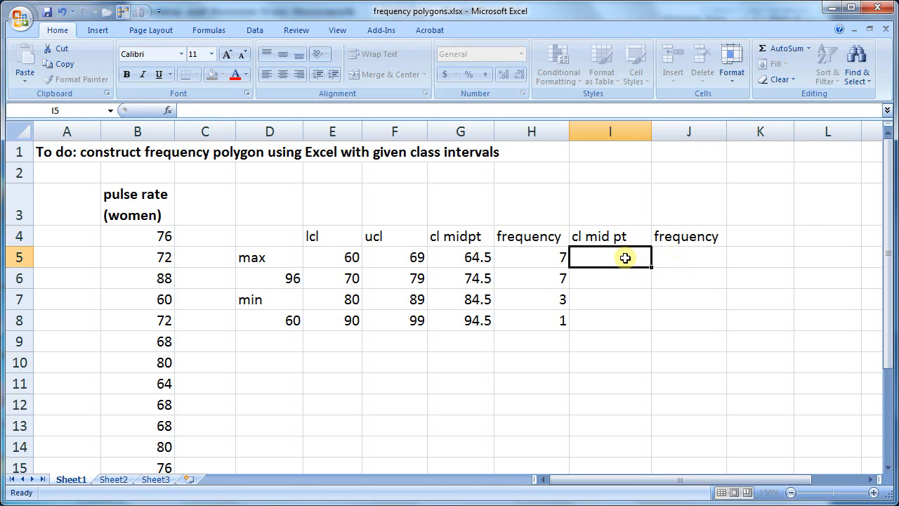
# Enter a frequency of 0 in J5 and in J10 as the end points of the second table
pyautogui.click(621, 277)
pyautogui.click(678, 277)
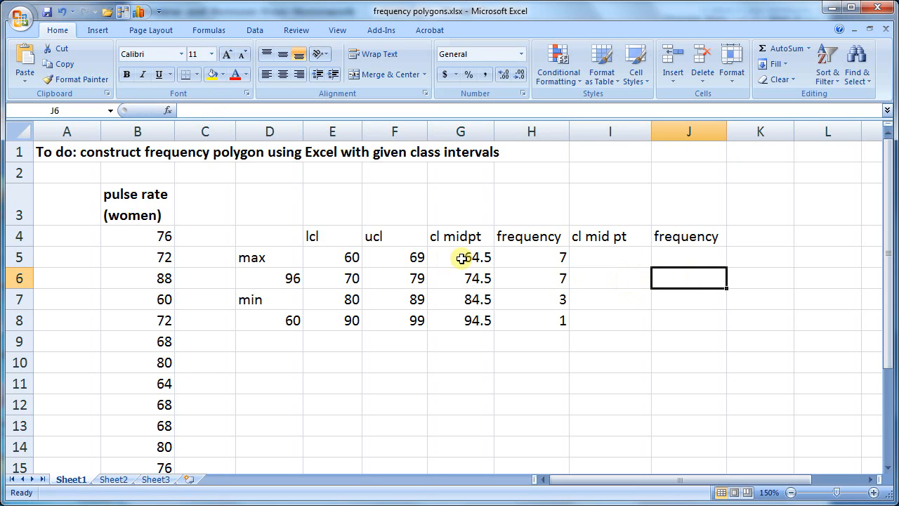
pyautogui.click(667, 257)
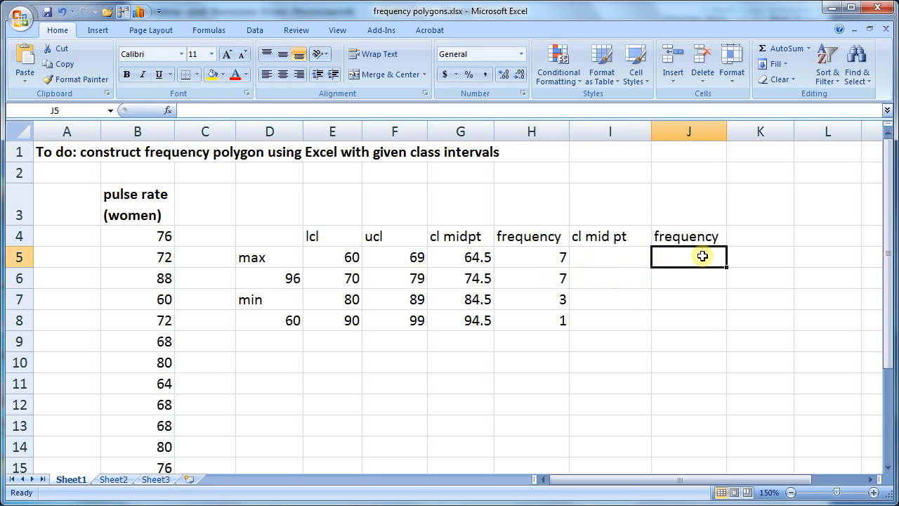
pyautogui.write('0')
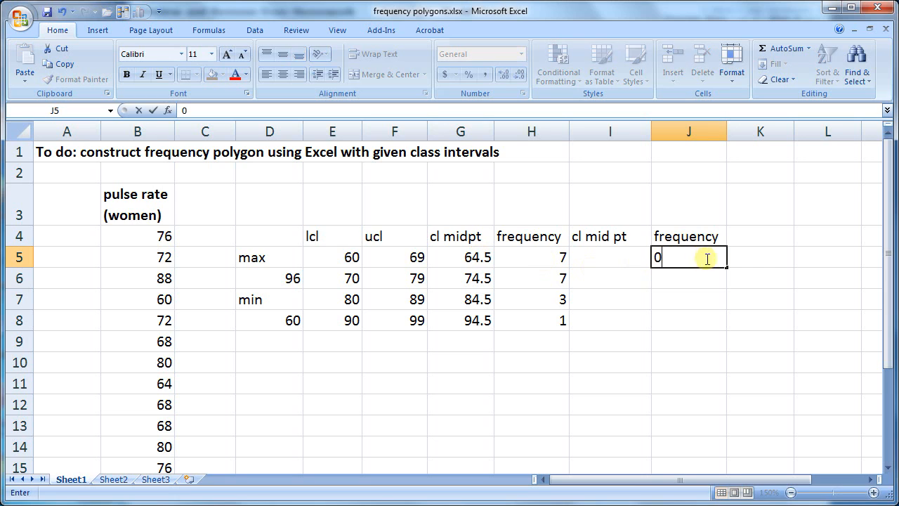
pyautogui.click(703, 359)
pyautogui.write('0')
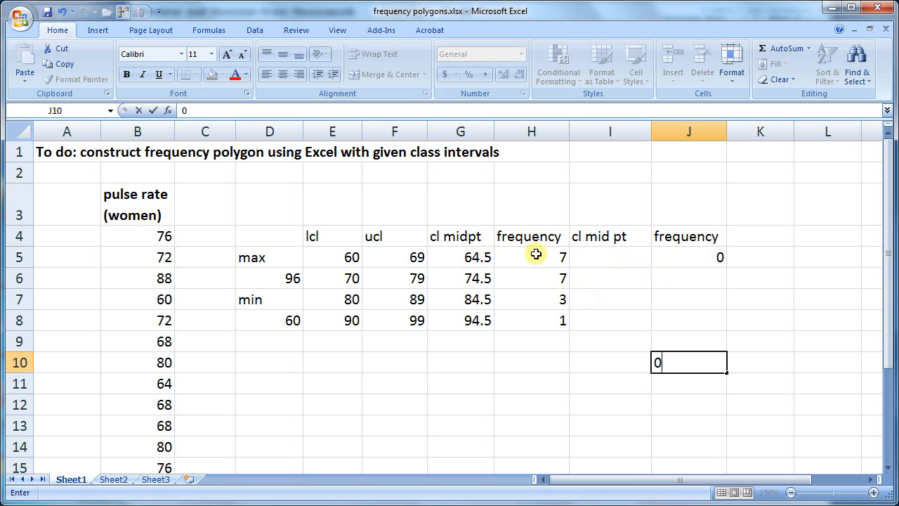
# Copy the class frequencies in H5:H8 and paste them as values only into J6:J9
pyautogui.moveTo(534, 255); pyautogui.dragTo(534, 301)
pyautogui.click(534, 301)
pyautogui.moveTo(537, 259); pyautogui.dragTo(537, 319)
pyautogui.rightClick(532, 279)
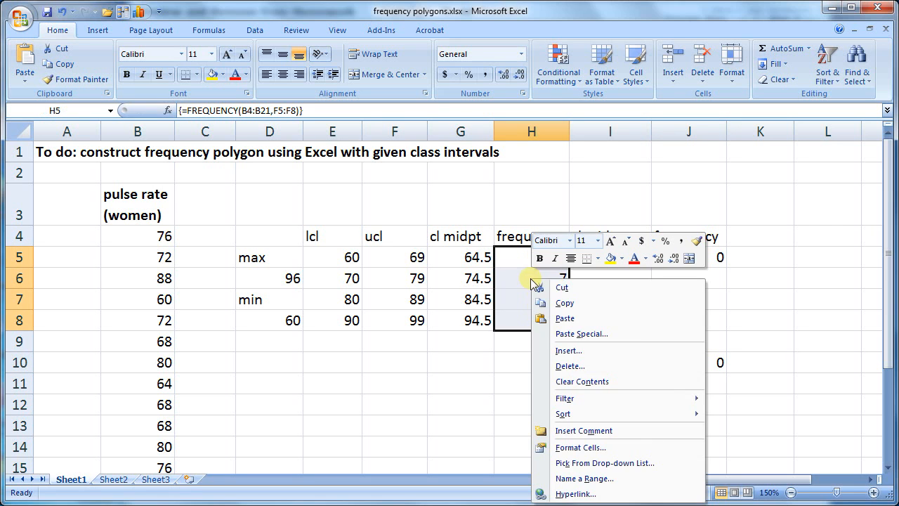
pyautogui.click(577, 304)
pyautogui.moveTo(691, 276); pyautogui.dragTo(690, 339)
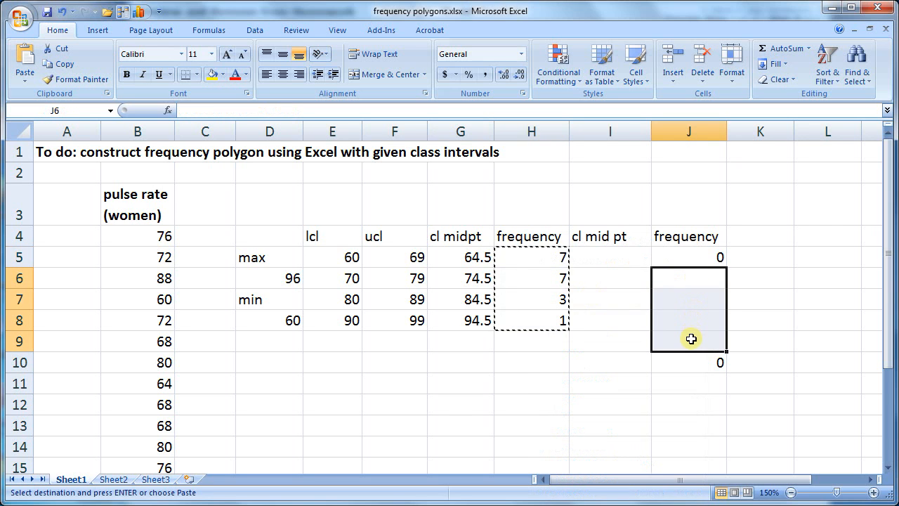
pyautogui.rightClick(685, 302)
pyautogui.click(723, 358)
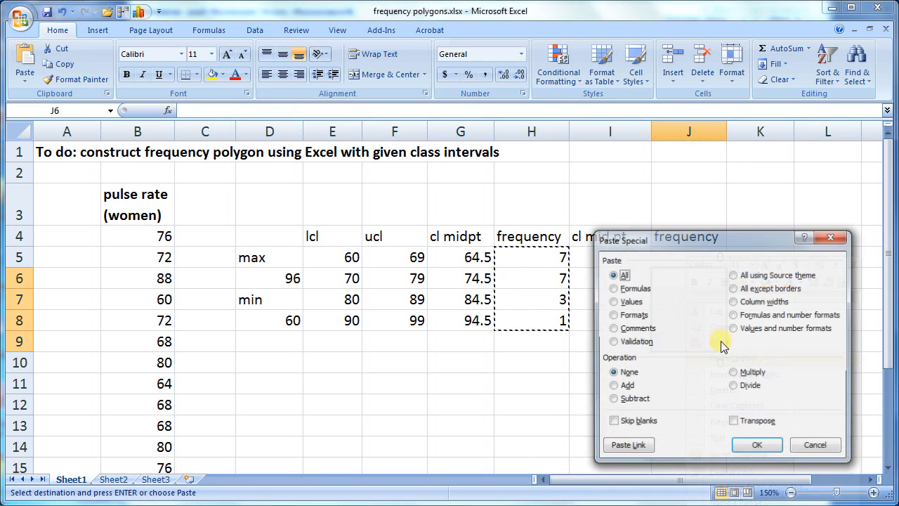
pyautogui.click(629, 302)
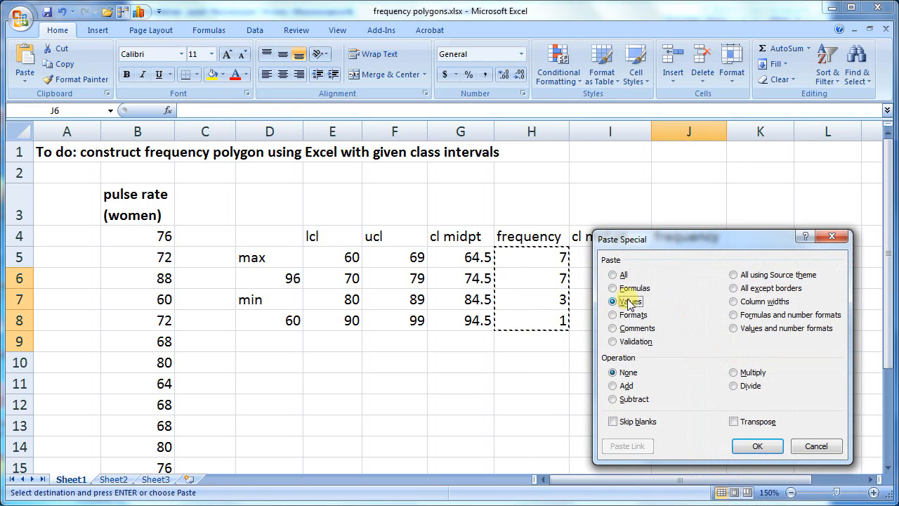
pyautogui.click(753, 445)
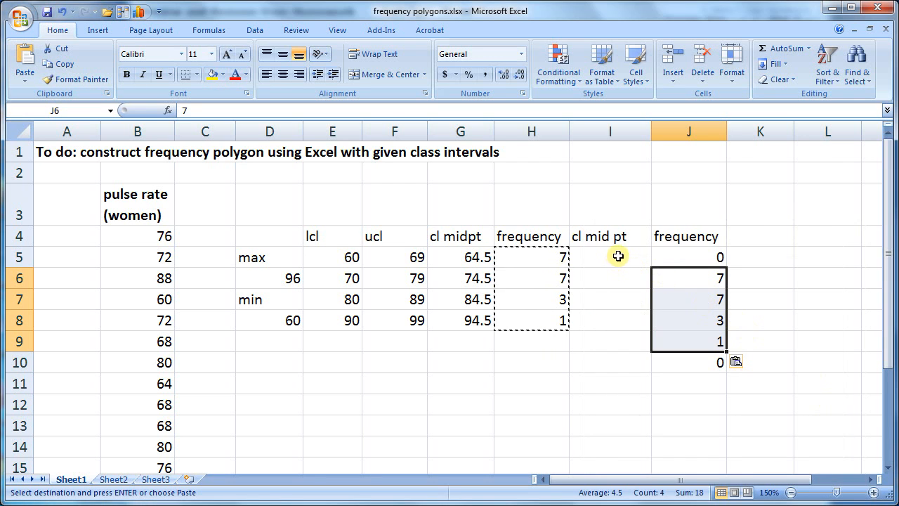
# Copy the class midpoints in G5:G8 and paste them as values only into I6:I9
pyautogui.moveTo(460, 257); pyautogui.dragTo(467, 322)
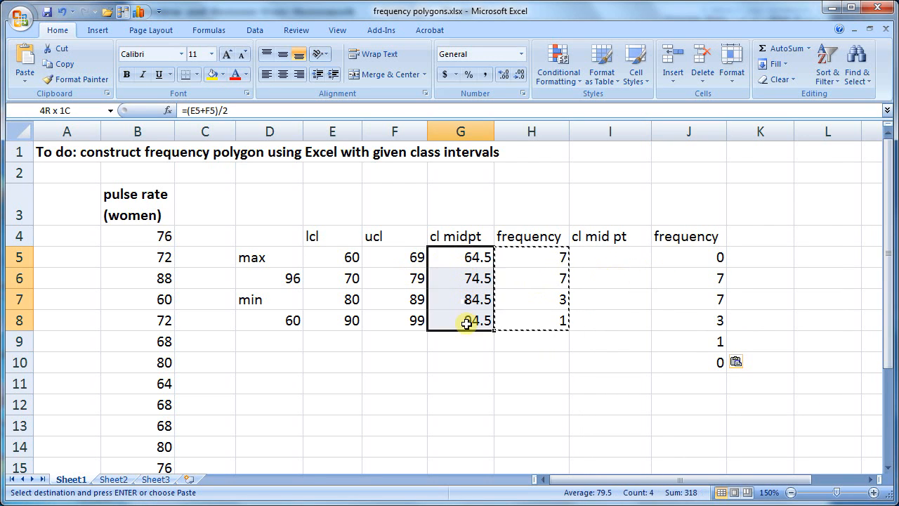
pyautogui.rightClick(451, 280)
pyautogui.click(503, 311)
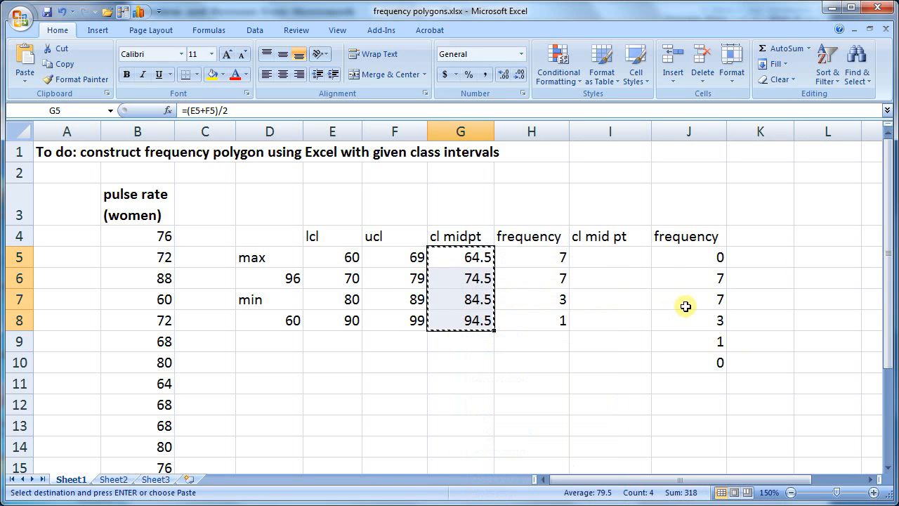
pyautogui.moveTo(628, 270); pyautogui.dragTo(627, 344)
pyautogui.rightClick(626, 343)
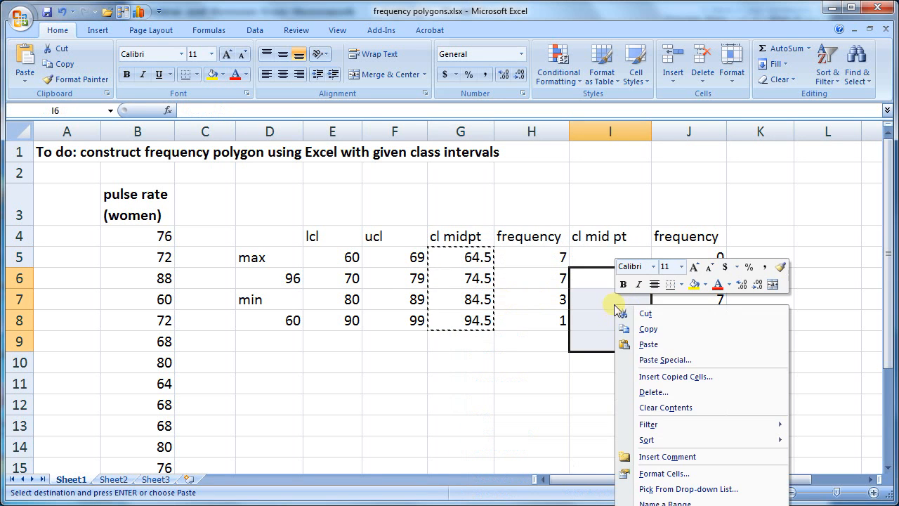
pyautogui.click(639, 360)
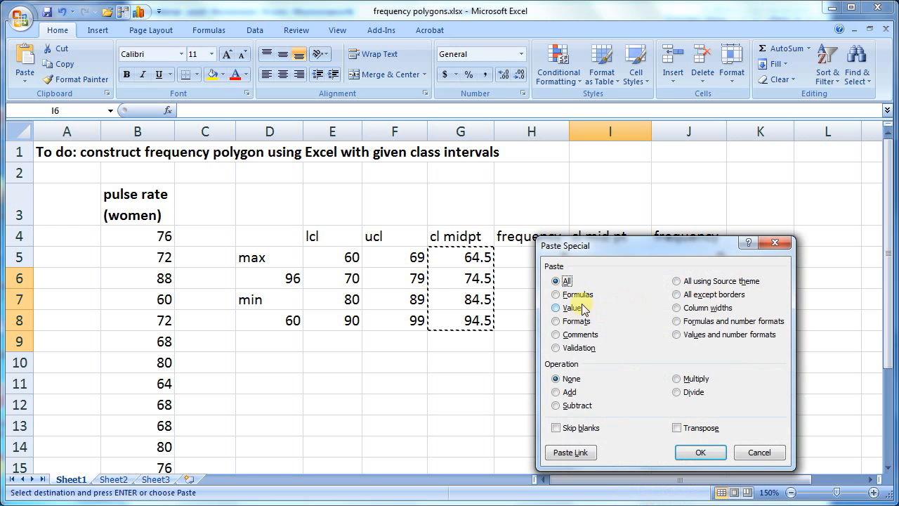
pyautogui.click(575, 309)
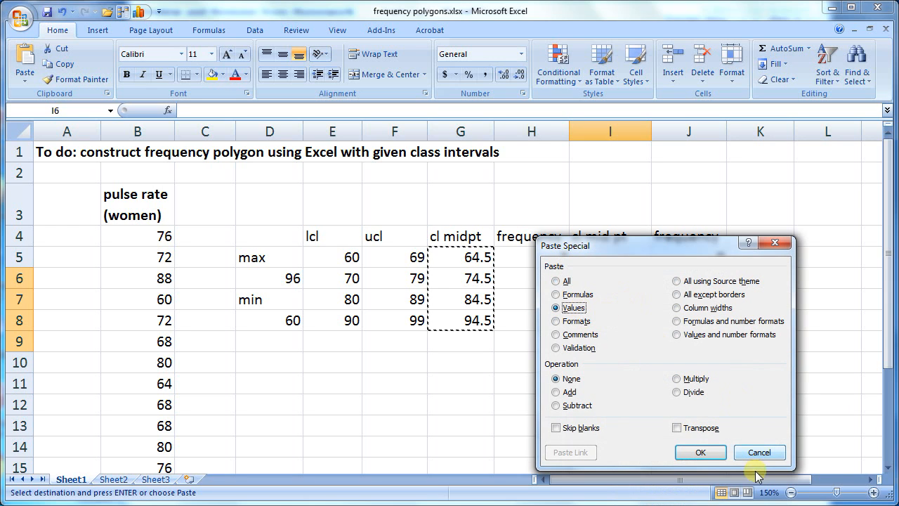
pyautogui.click(695, 453)
# Enter the end-point midpoints 54.5 in I5 and 104.5 in I10
pyautogui.click(619, 257)
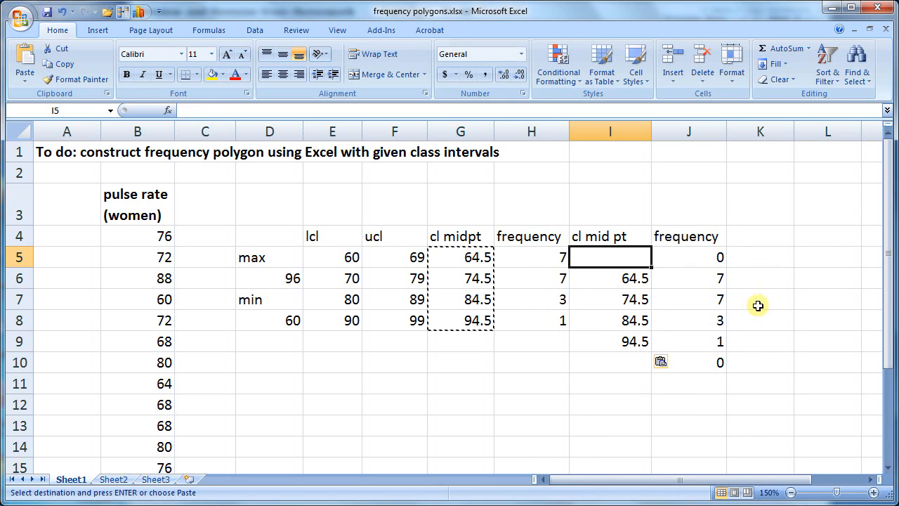
pyautogui.click(629, 278)
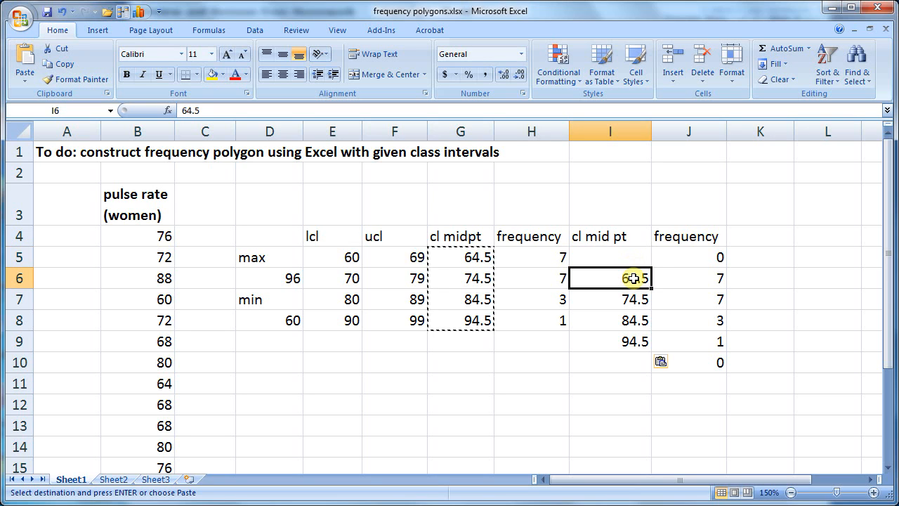
pyautogui.click(639, 261)
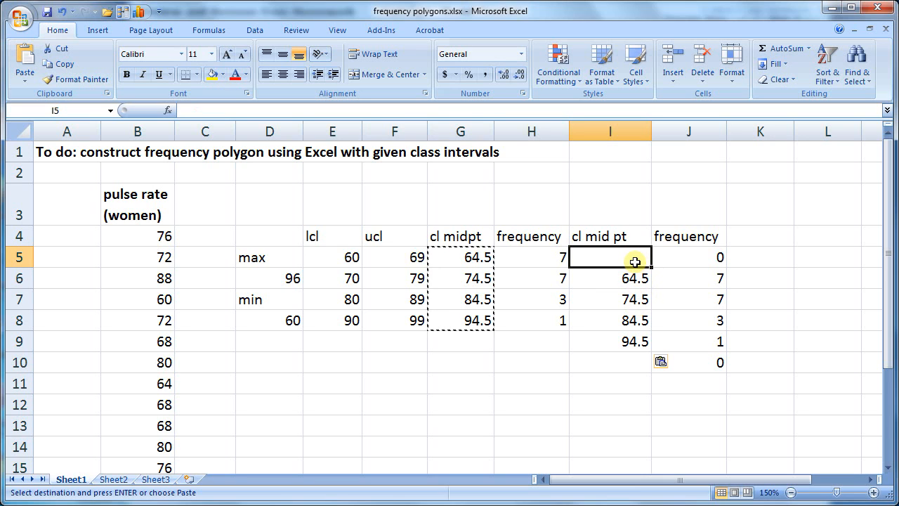
pyautogui.write('54.5')
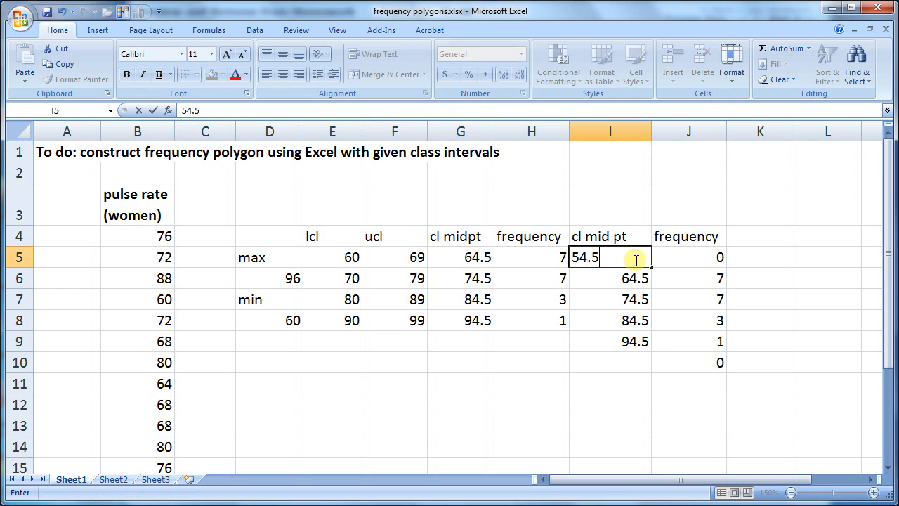
pyautogui.click(633, 362)
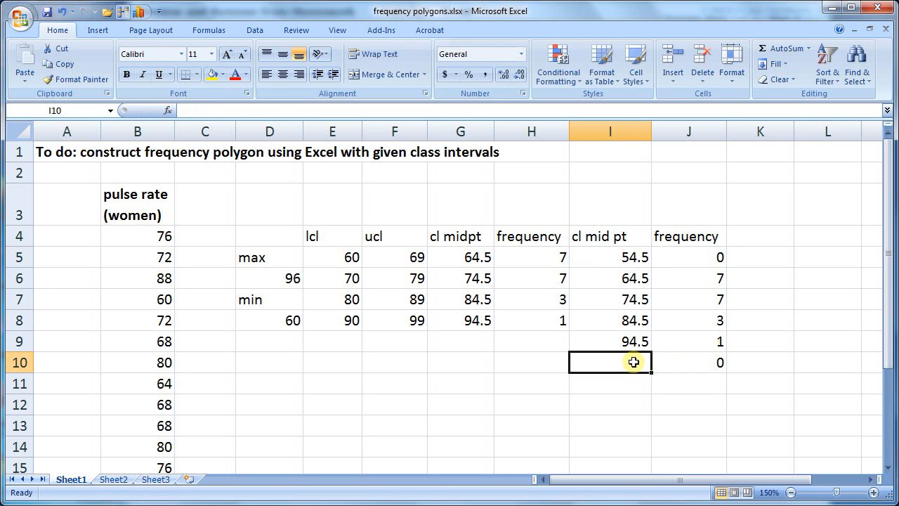
pyautogui.write('104.5')
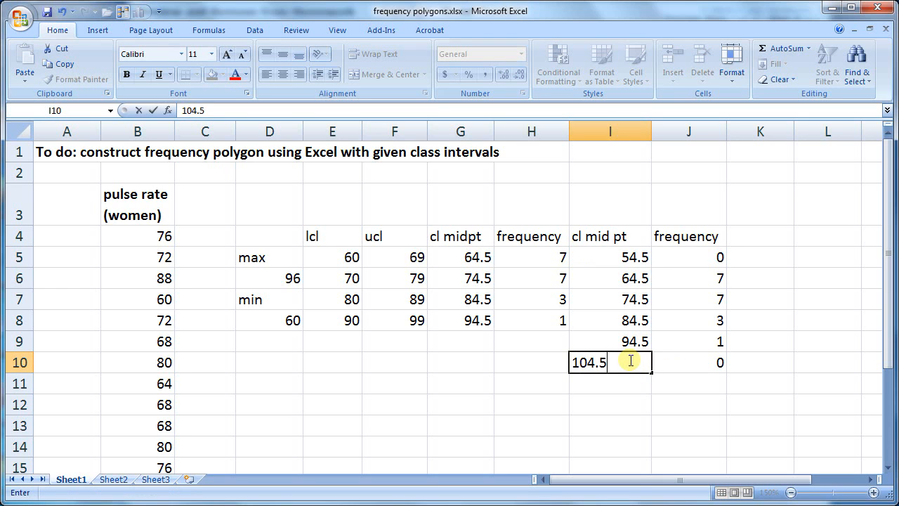
pyautogui.click(640, 399)
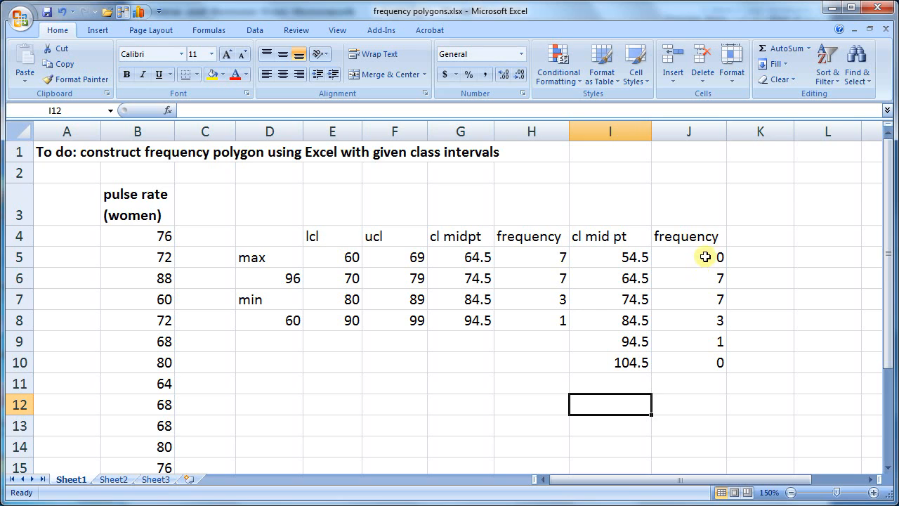
# Insert a plain 2-D line chart of the second table's frequency column, J4:J10
pyautogui.moveTo(703, 230); pyautogui.dragTo(706, 361)
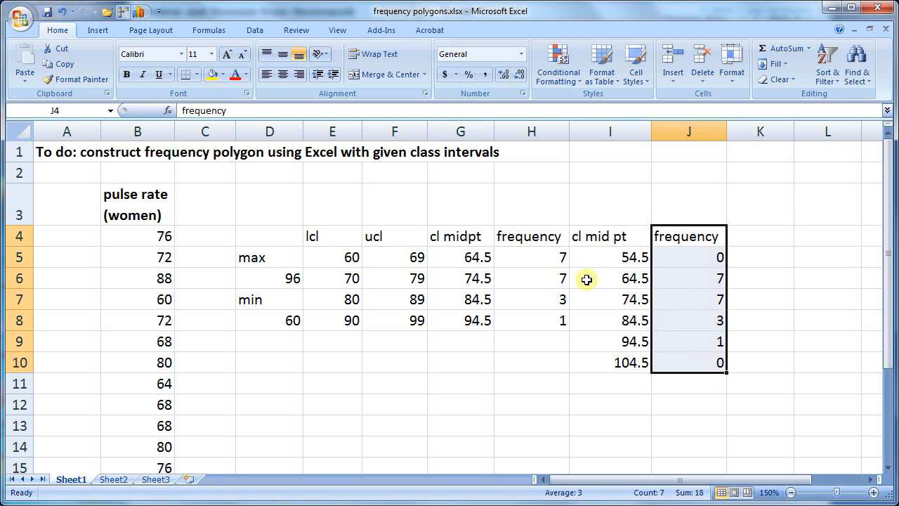
pyautogui.click(95, 31)
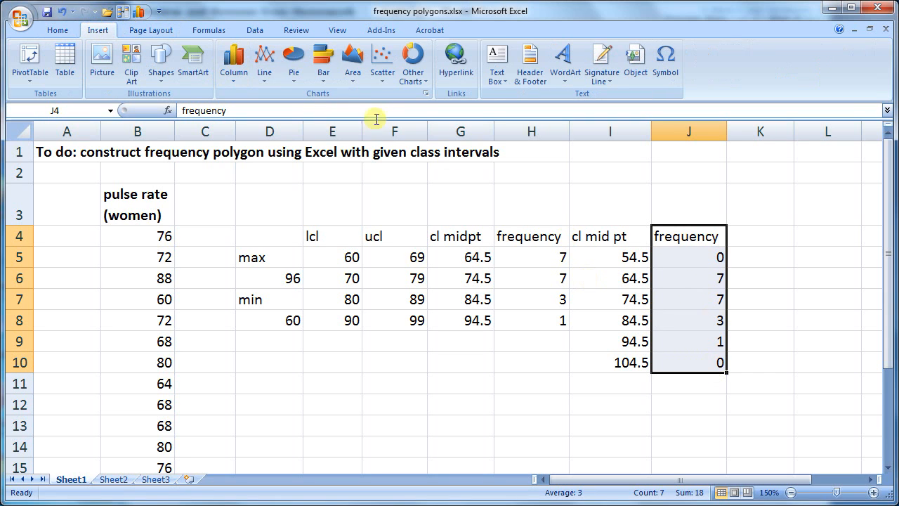
pyautogui.click(268, 83)
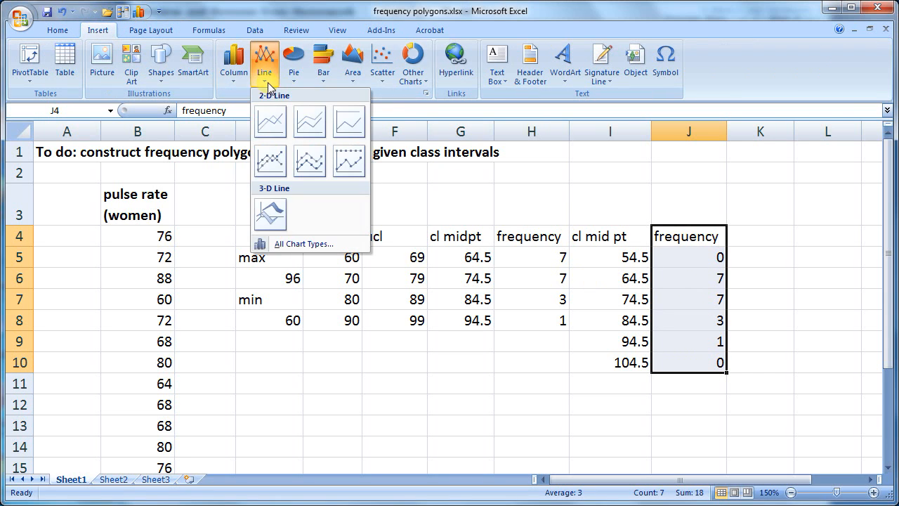
pyautogui.click(273, 130)
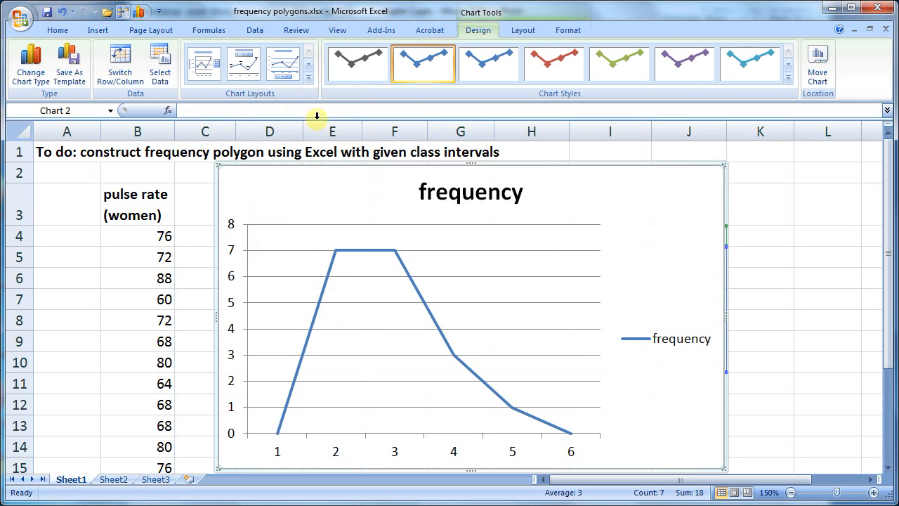
# Shrink the line chart and move it off the midpoint and frequency values in I5:J10
pyautogui.moveTo(725, 166); pyautogui.dragTo(594, 256)
pyautogui.moveTo(522, 255); pyautogui.dragTo(533, 187)
pyautogui.moveTo(607, 186); pyautogui.dragTo(578, 193)
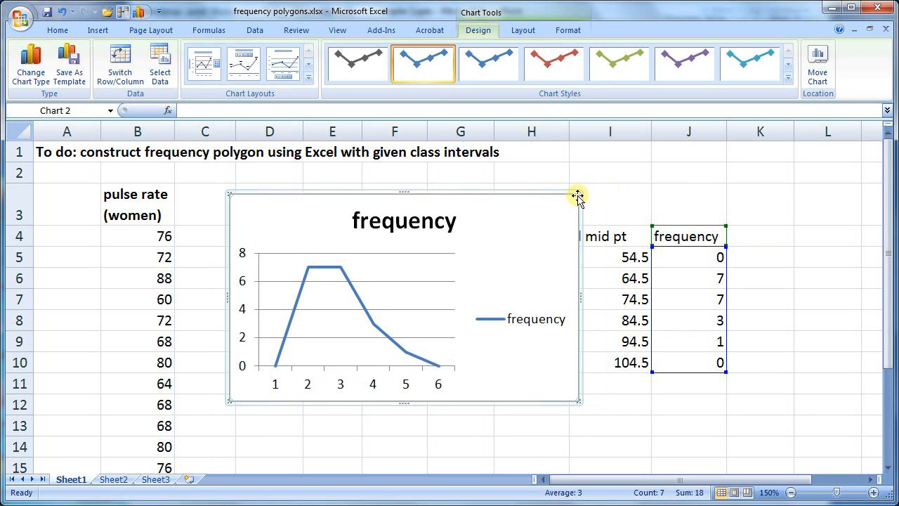
# Delete the chart's legend and apply the chart layout with a chart title, both axis titles and a legend
pyautogui.click(519, 311)
pyautogui.press('Delete')
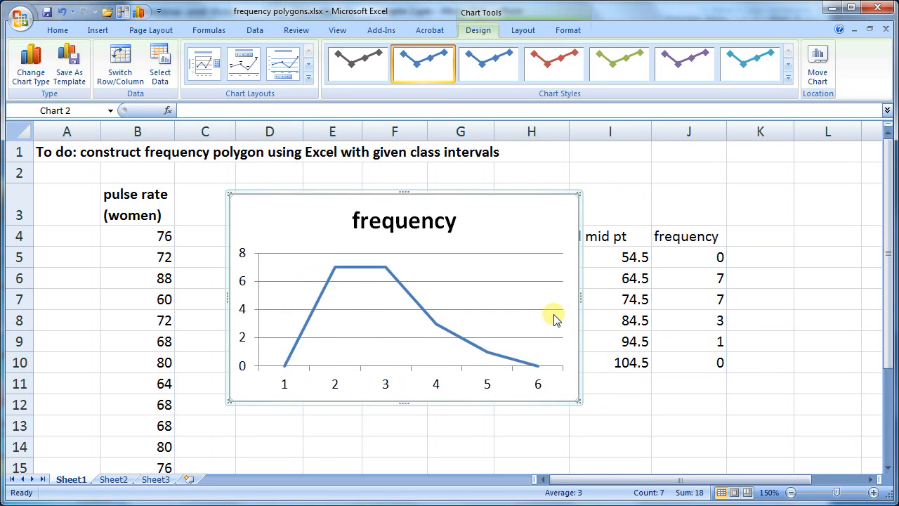
pyautogui.click(308, 78)
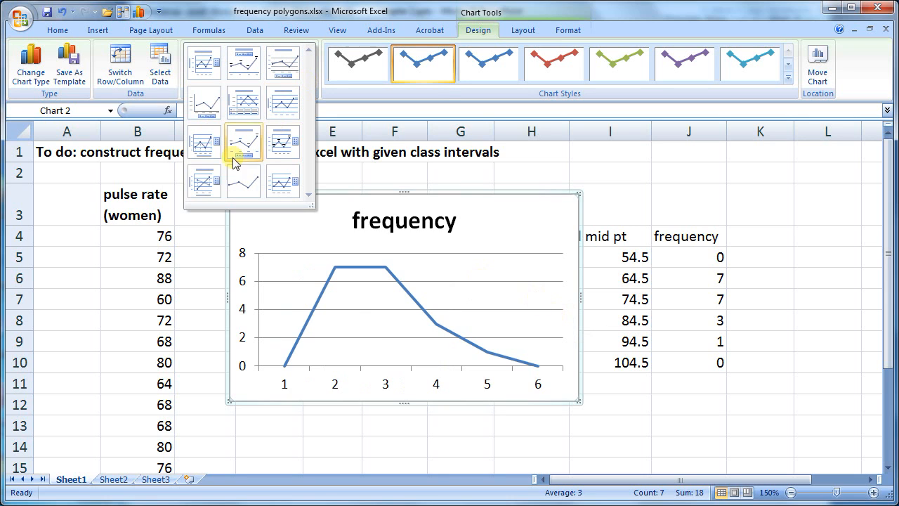
pyautogui.click(204, 182)
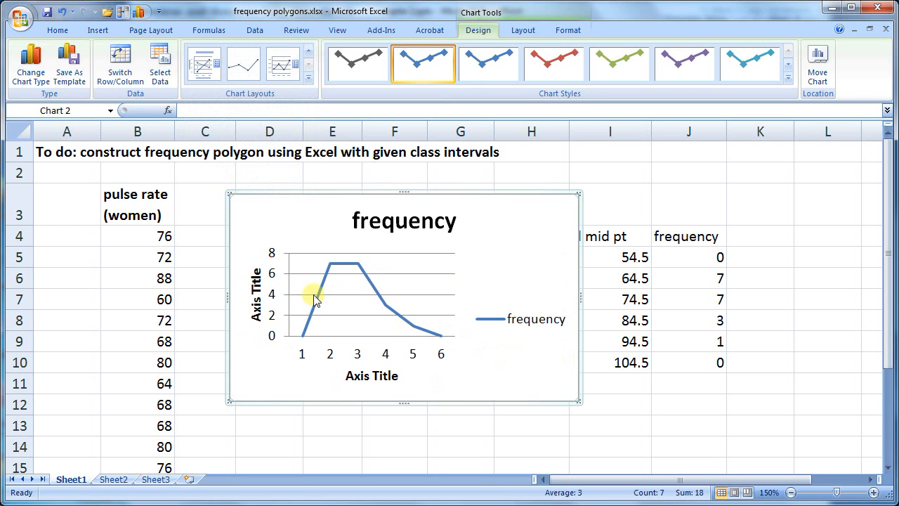
# Change the chart title to "frequency polygon"
pyautogui.click(357, 219)
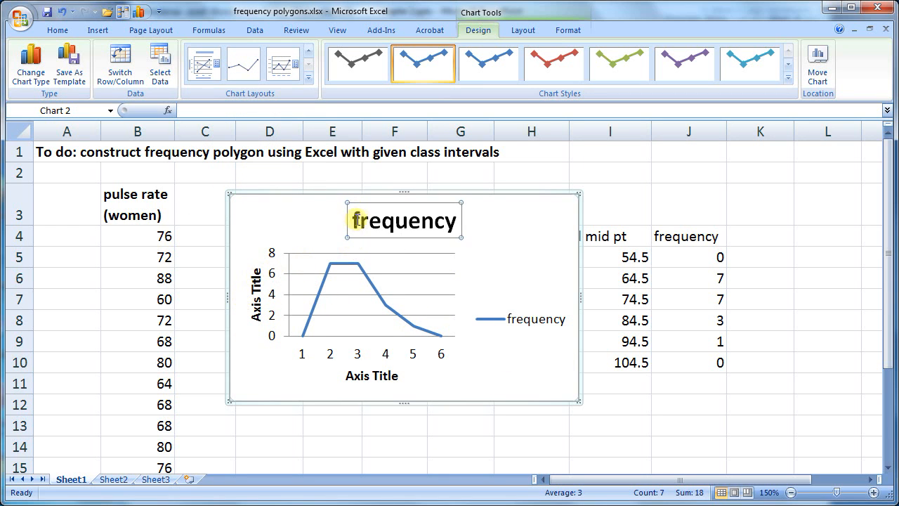
pyautogui.moveTo(353, 219); pyautogui.dragTo(466, 227)
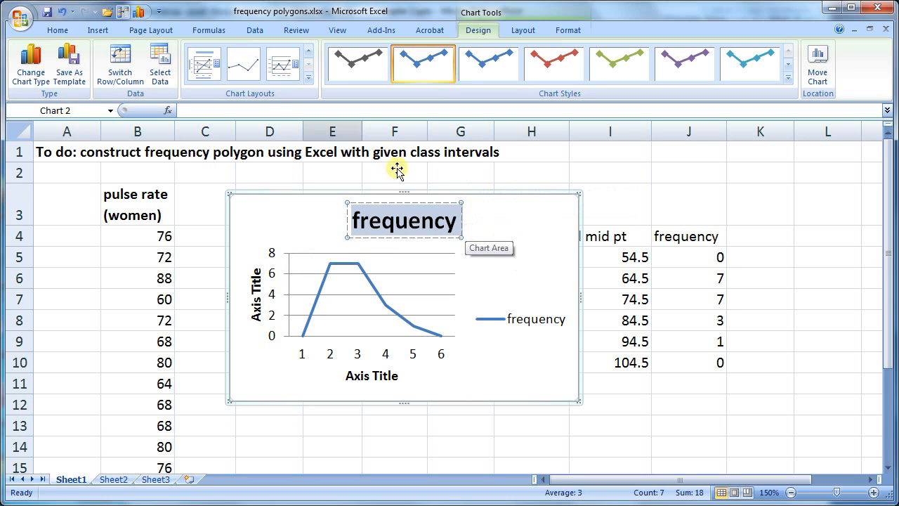
pyautogui.click(457, 224)
pyautogui.write('polygon')
# Set the whole chart title's font size to 10
pyautogui.click(58, 29)
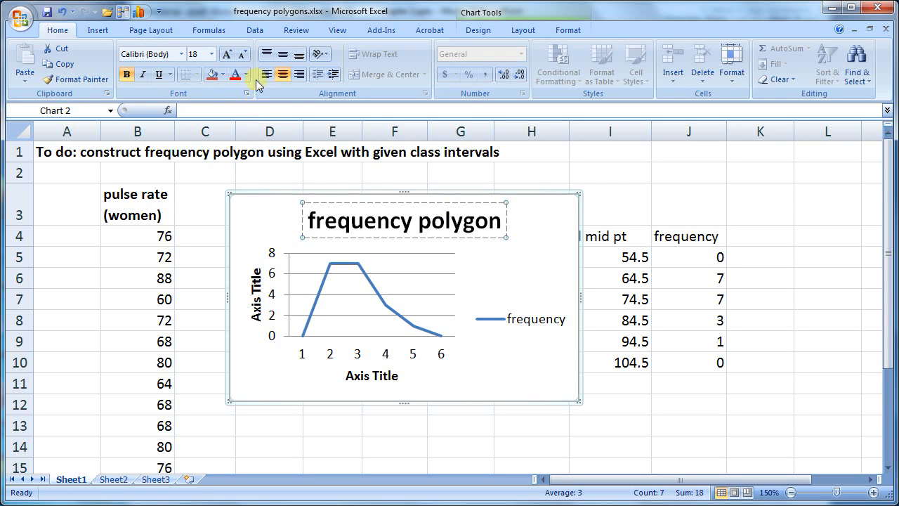
pyautogui.click(211, 54)
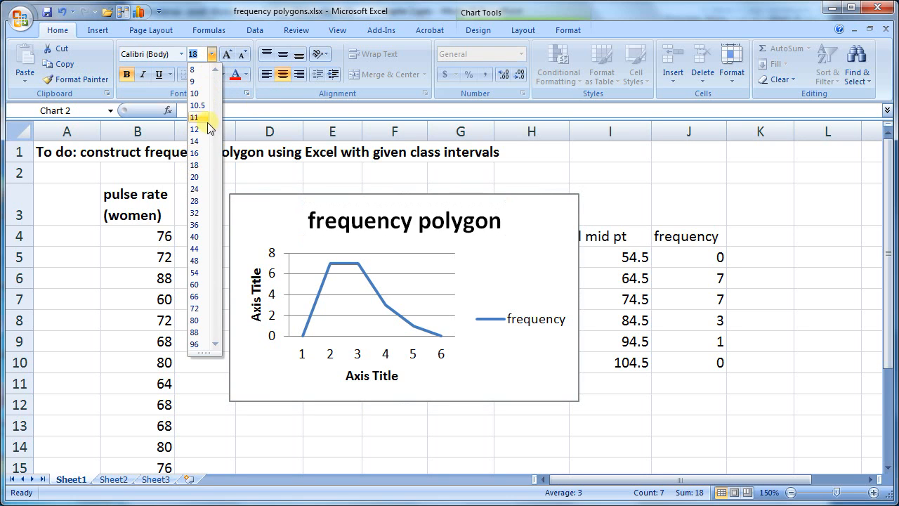
pyautogui.click(201, 93)
pyautogui.moveTo(306, 219); pyautogui.dragTo(483, 223)
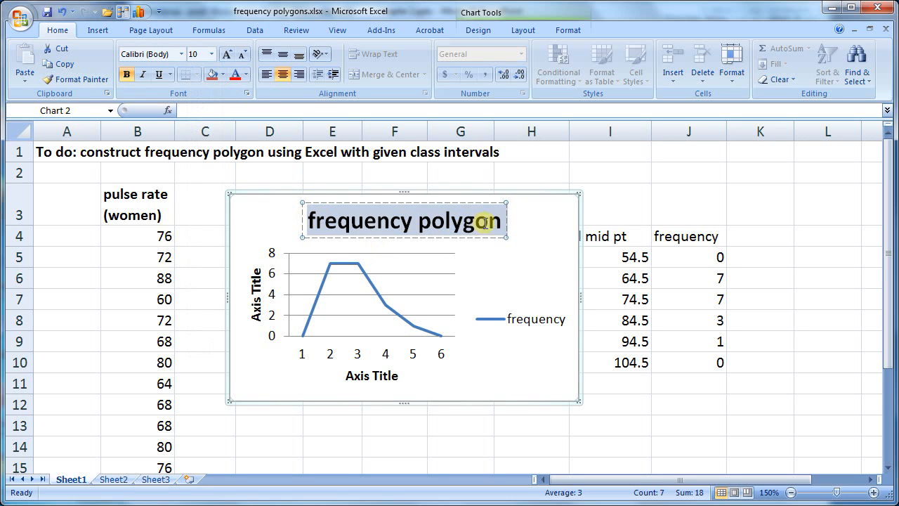
pyautogui.click(211, 54)
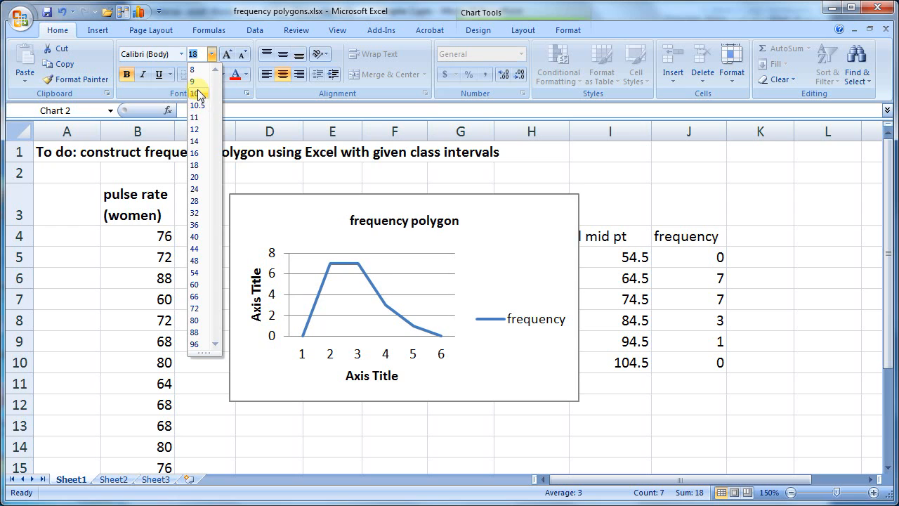
pyautogui.click(201, 93)
pyautogui.click(437, 331)
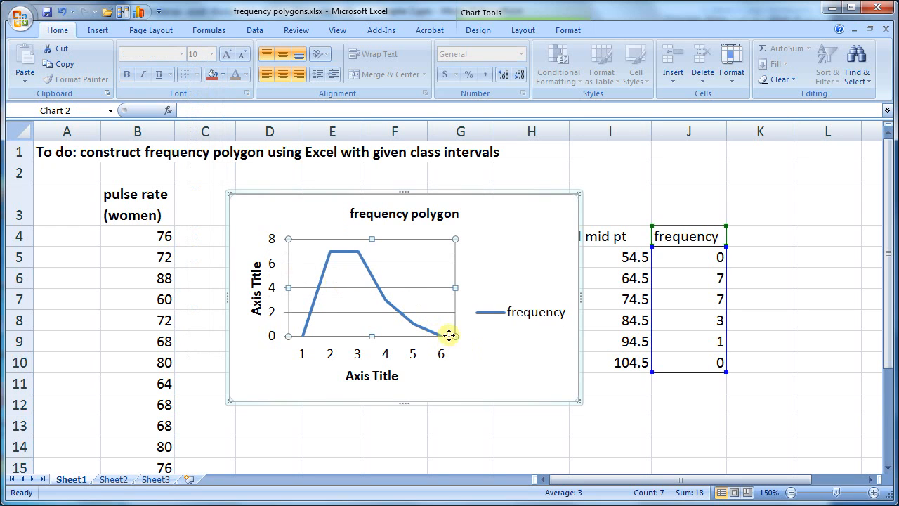
# Set the chart's vertical axis title to "frequency"
pyautogui.click(257, 288)
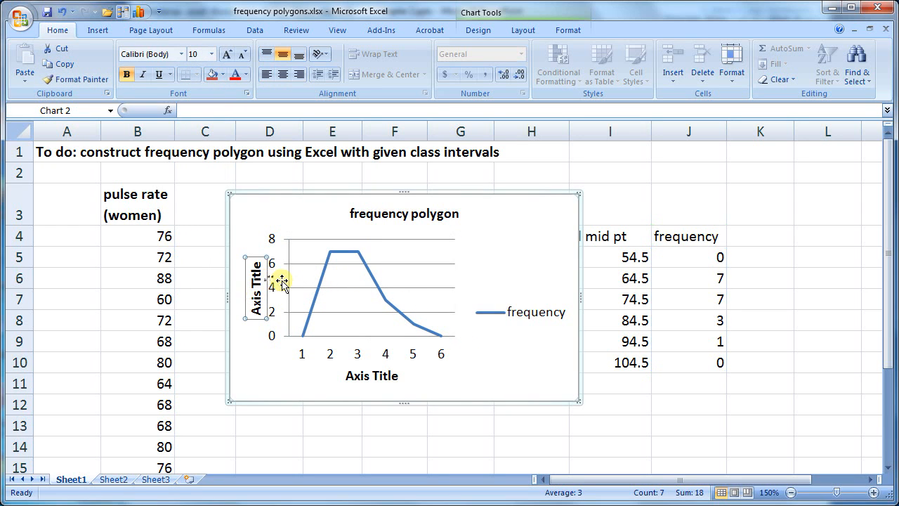
pyautogui.click(252, 116)
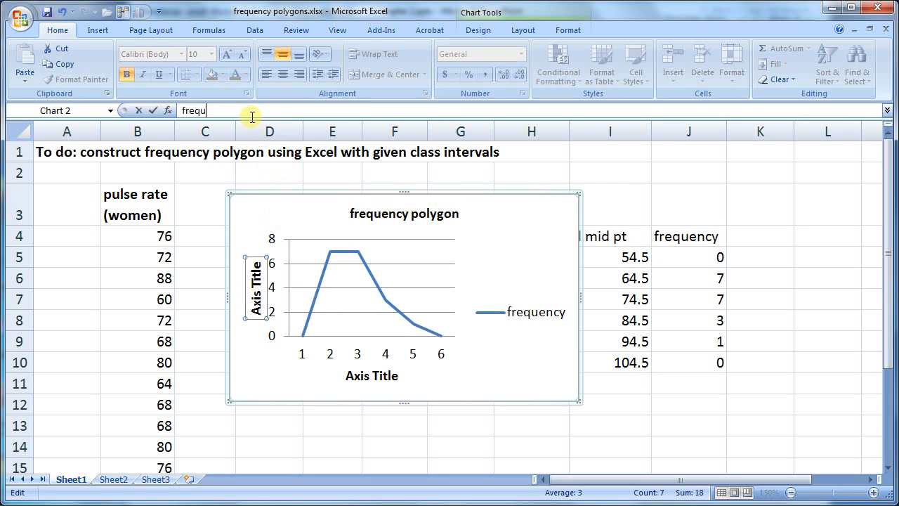
pyautogui.press('Return')
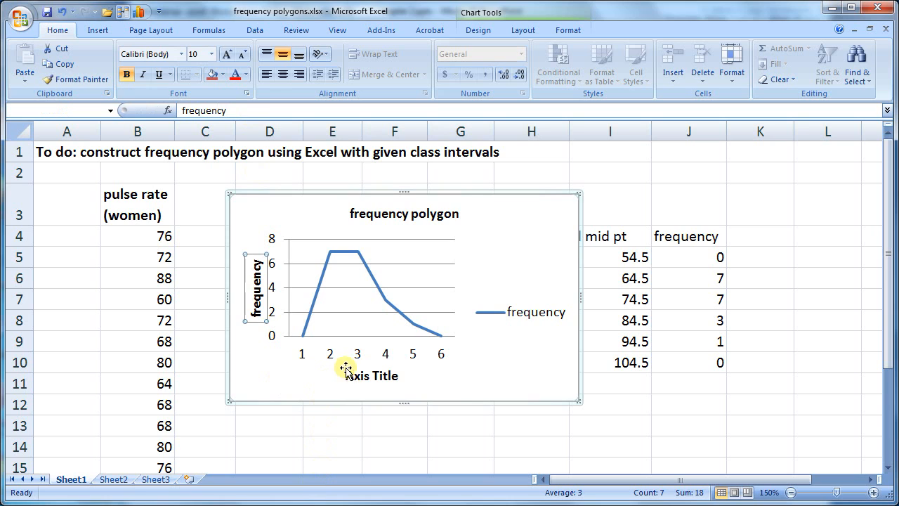
# Set the chart's horizontal axis title to "pulse rate for women"
pyautogui.click(351, 376)
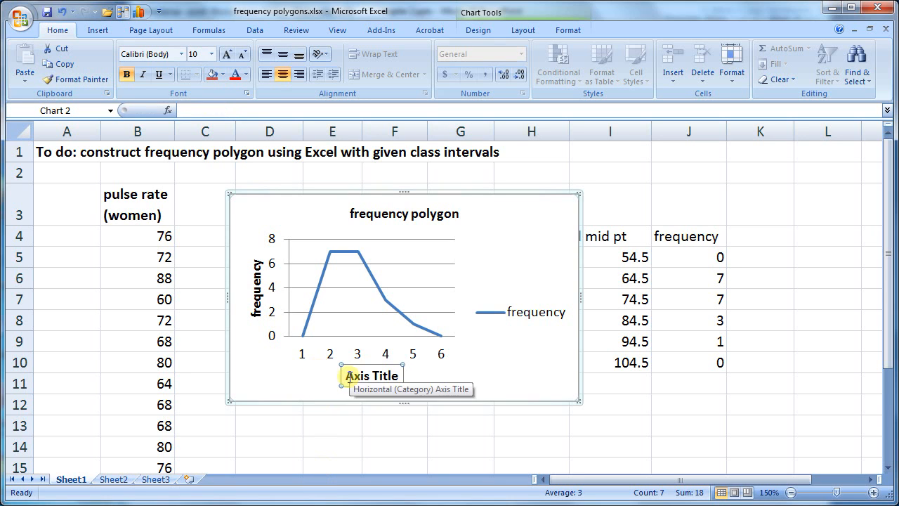
pyautogui.moveTo(352, 375); pyautogui.dragTo(413, 387)
pyautogui.write('class')
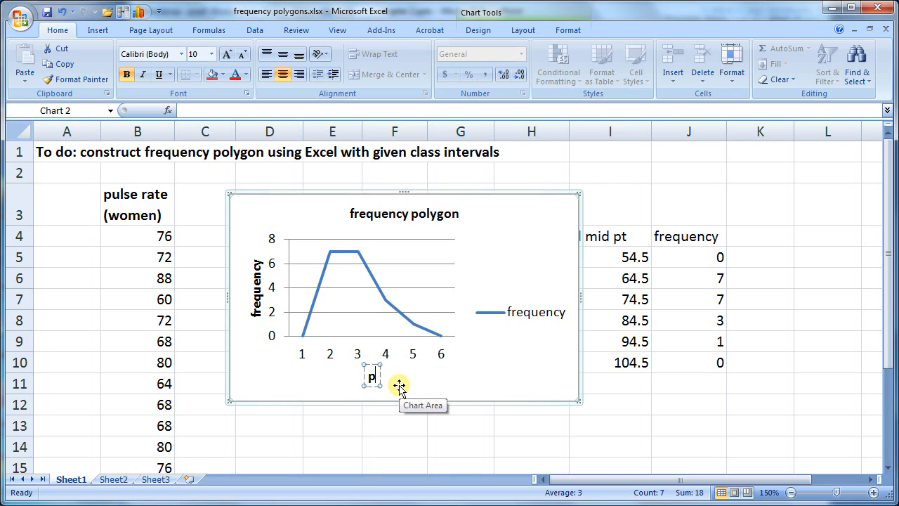
pyautogui.write('pulse rate for women')
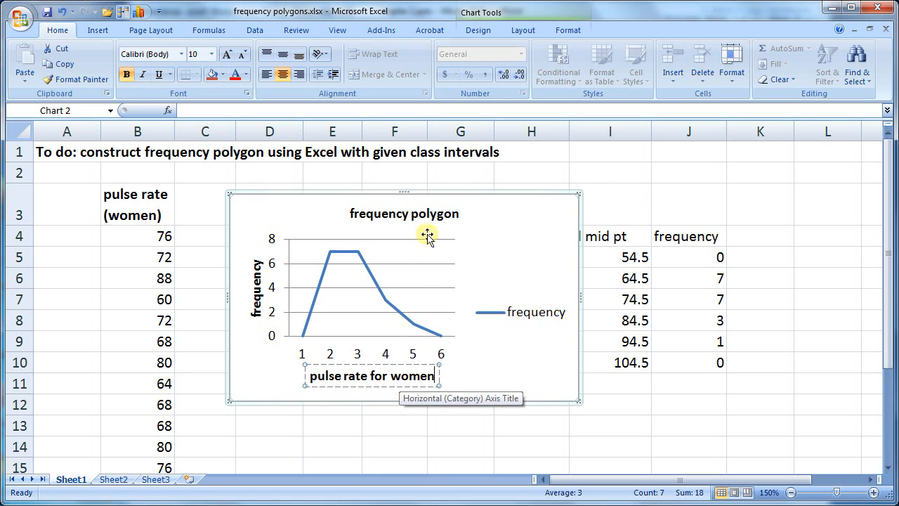
# Extend the chart title to read "frequency polygon pulse rate for women"
pyautogui.click(448, 215)
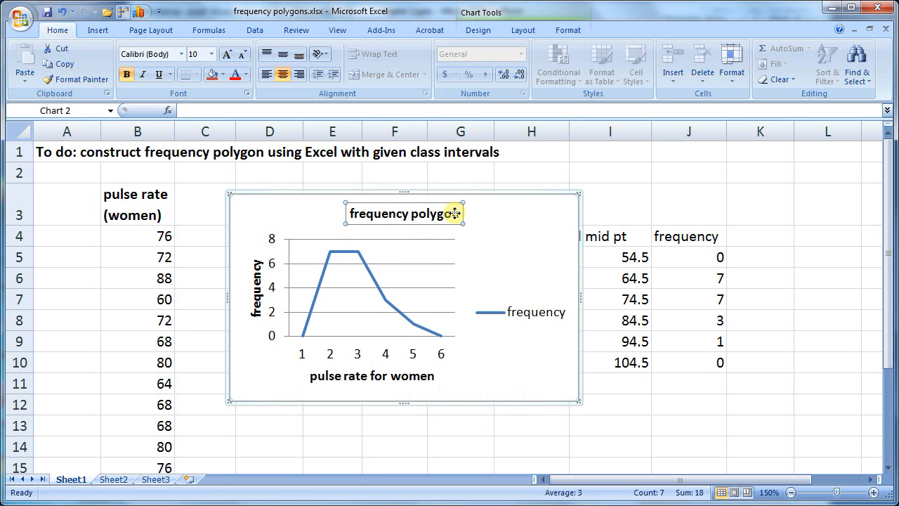
pyautogui.write('pu')
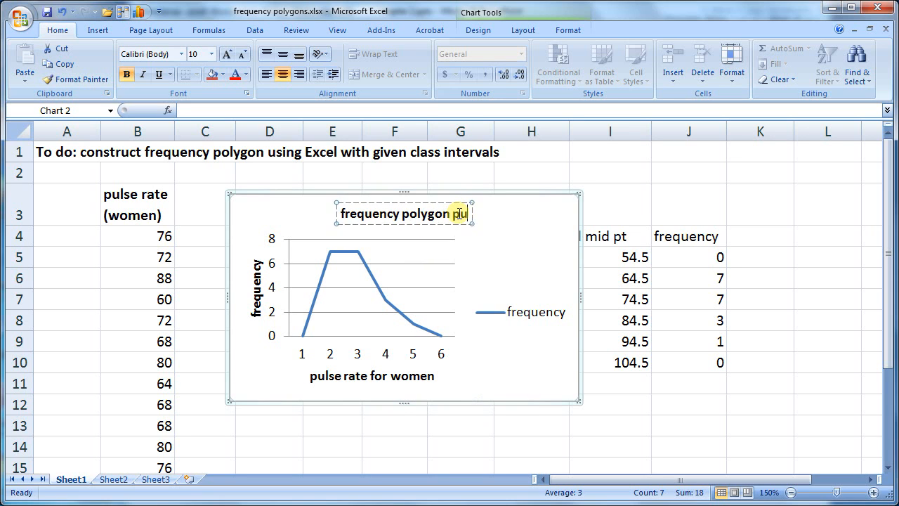
pyautogui.write('lse rate for women')
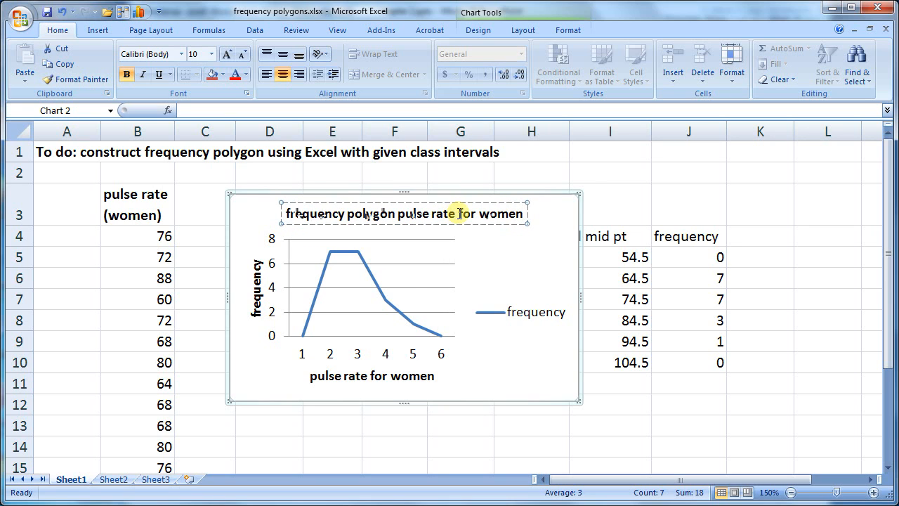
pyautogui.click(389, 292)
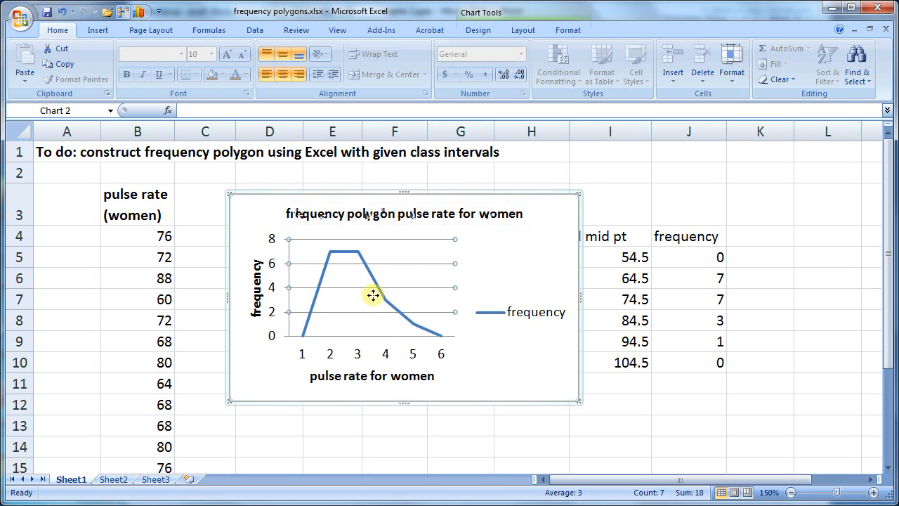
# Move the chart left so it no longer covers the class midpoint column
pyautogui.click(364, 356)
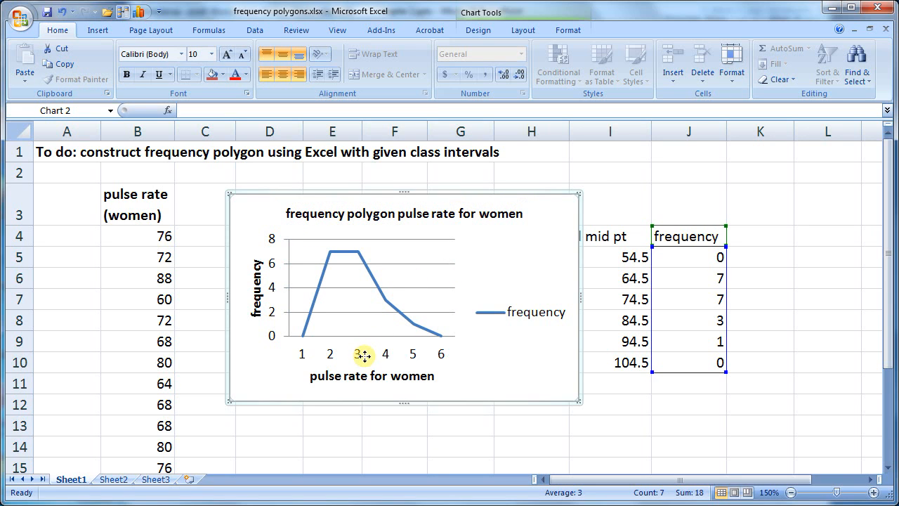
pyautogui.click(302, 355)
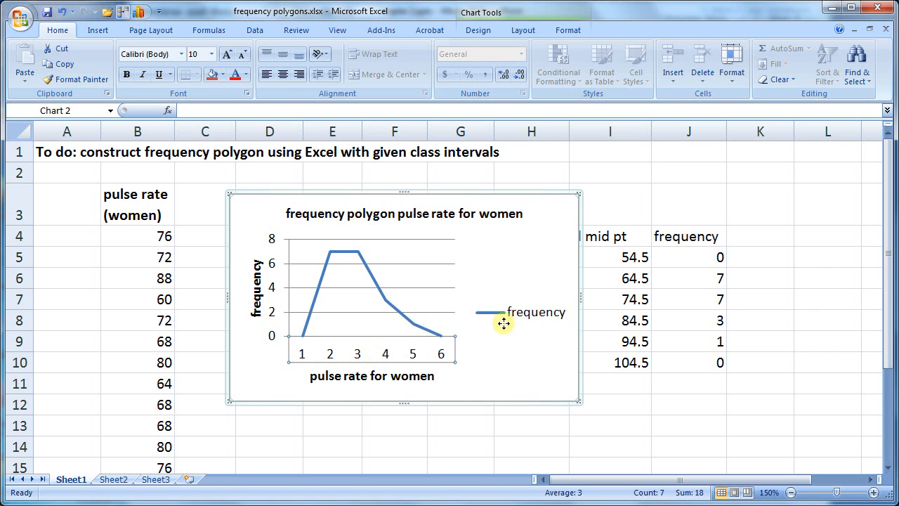
pyautogui.moveTo(535, 191); pyautogui.dragTo(493, 191)
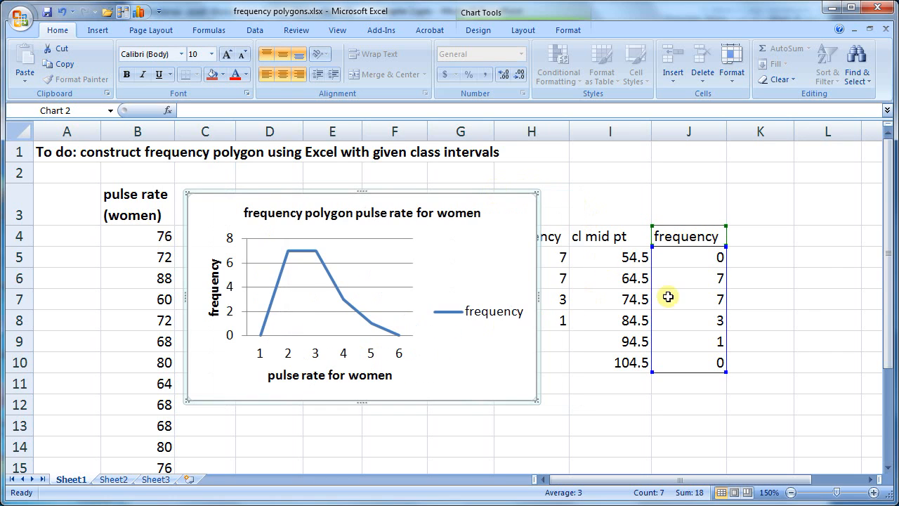
# Use the class midpoints in I5:I10 as the chart's horizontal axis labels
pyautogui.click(309, 353)
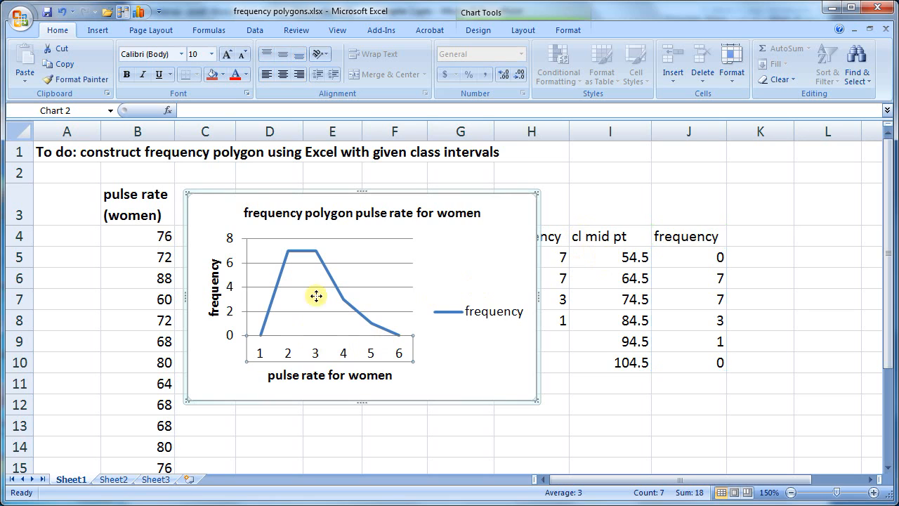
pyautogui.click(314, 295)
pyautogui.rightClick(314, 295)
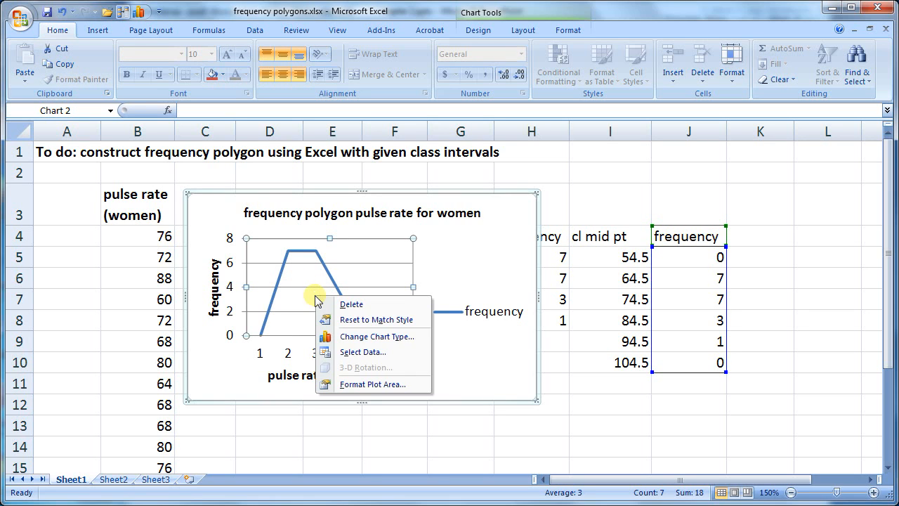
pyautogui.click(356, 352)
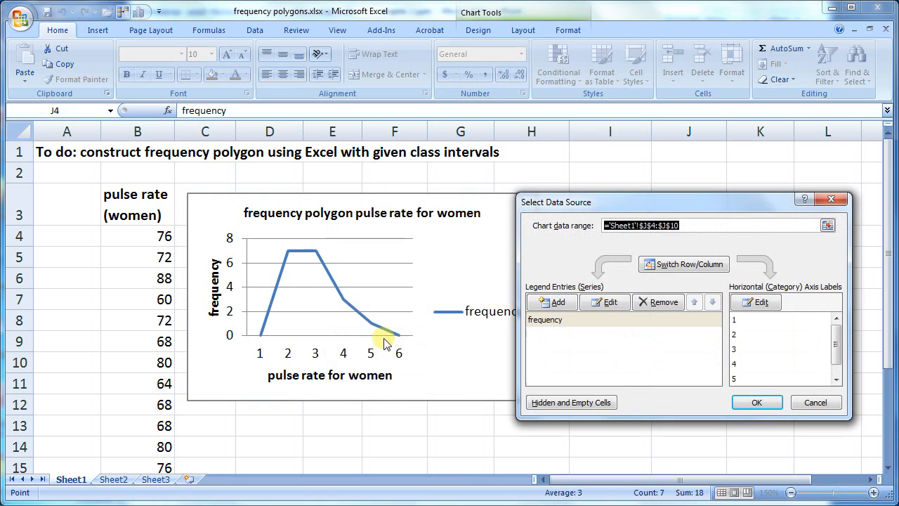
pyautogui.click(756, 307)
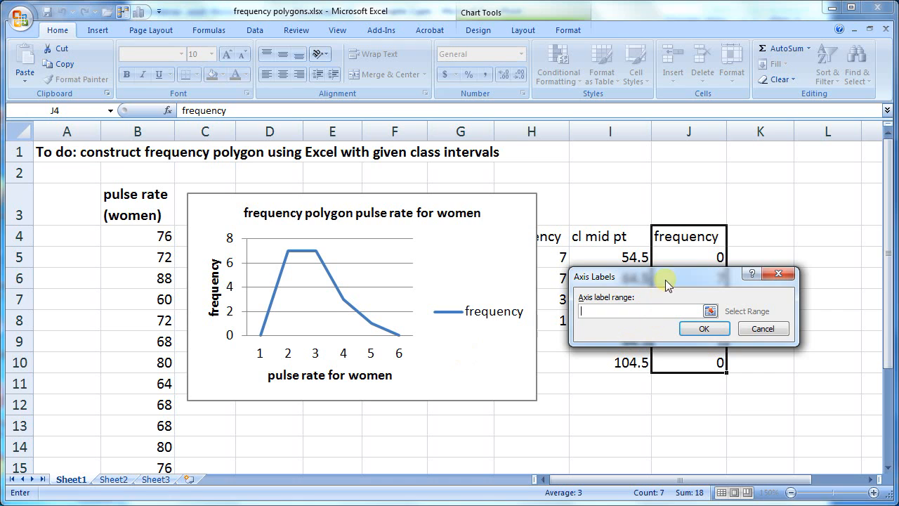
pyautogui.moveTo(639, 276); pyautogui.dragTo(662, 144)
pyautogui.moveTo(610, 255); pyautogui.dragTo(609, 363)
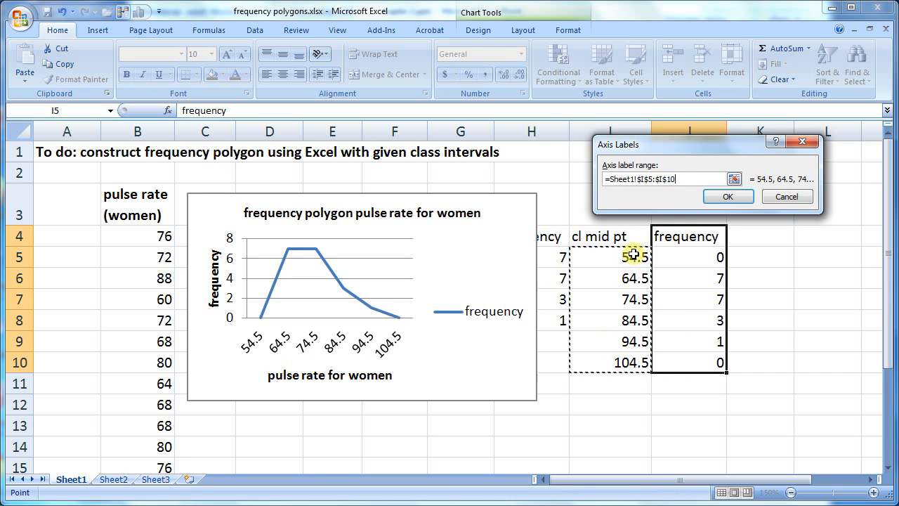
pyautogui.click(731, 199)
pyautogui.click(755, 405)
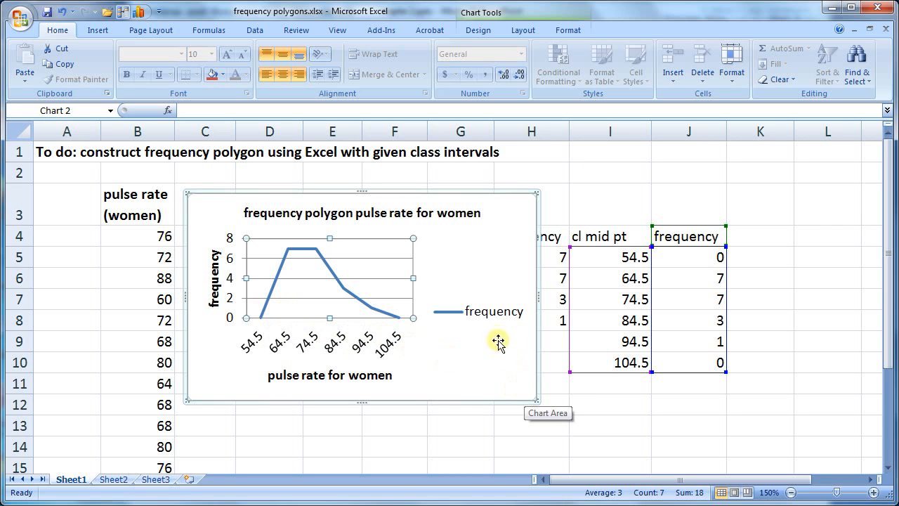
# Delete the chart's legend and narrow the chart so its right edge falls within column G
pyautogui.click(508, 310)
pyautogui.press('Delete')
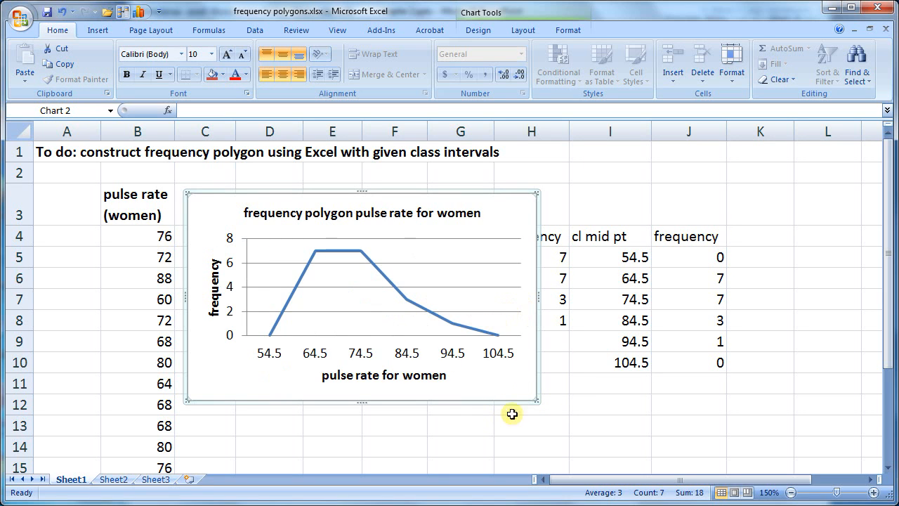
pyautogui.moveTo(537, 400); pyautogui.dragTo(475, 398)
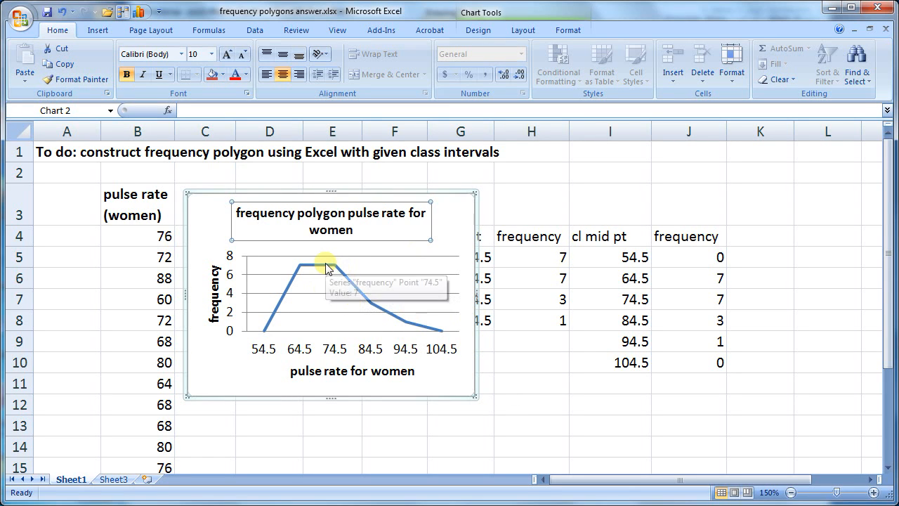
# Give the frequency line built-in square markers at its data points
pyautogui.click(363, 298)
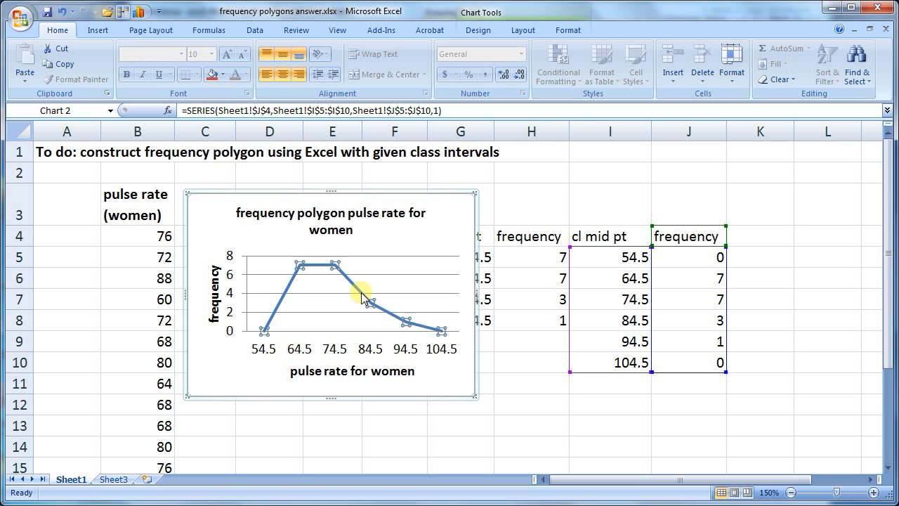
pyautogui.moveTo(356, 288)
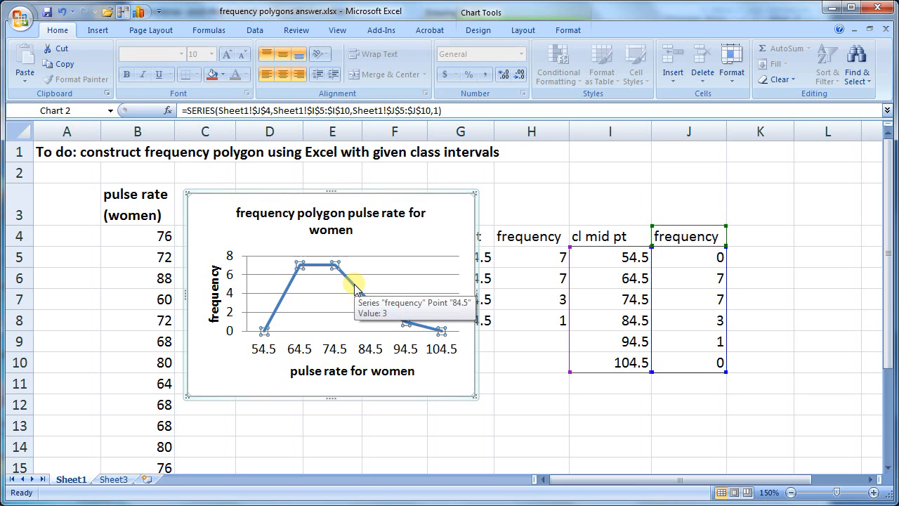
pyautogui.rightClick(356, 289)
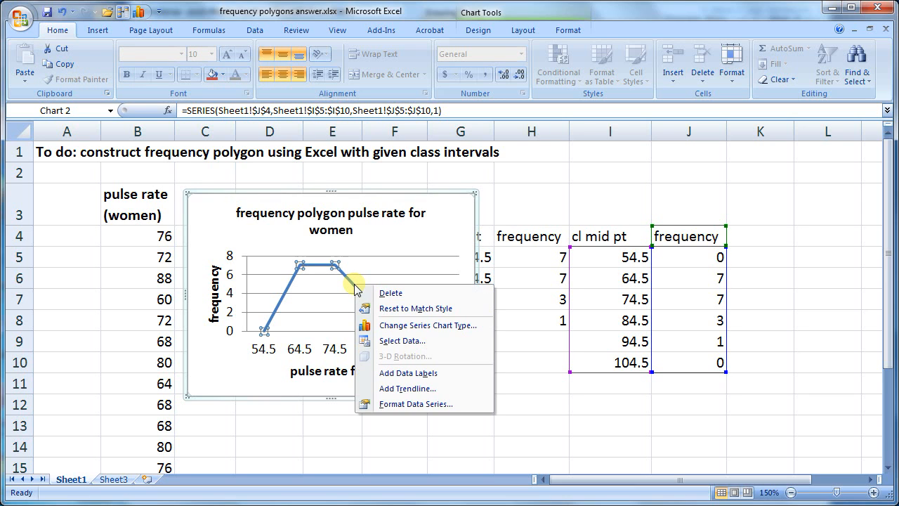
pyautogui.click(397, 405)
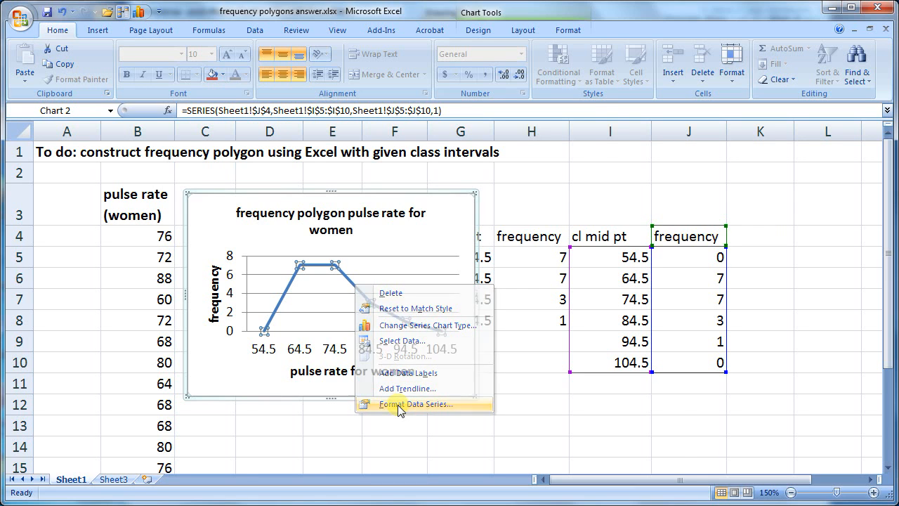
pyautogui.click(354, 116)
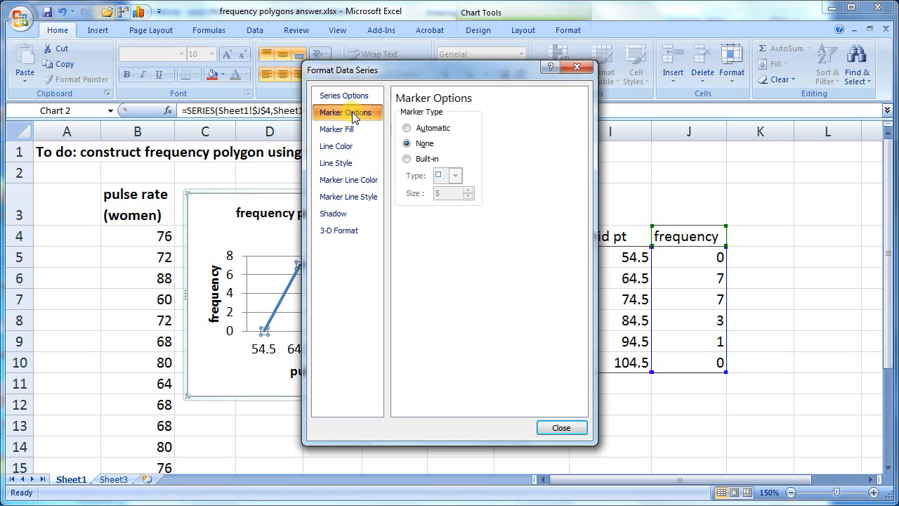
pyautogui.click(417, 160)
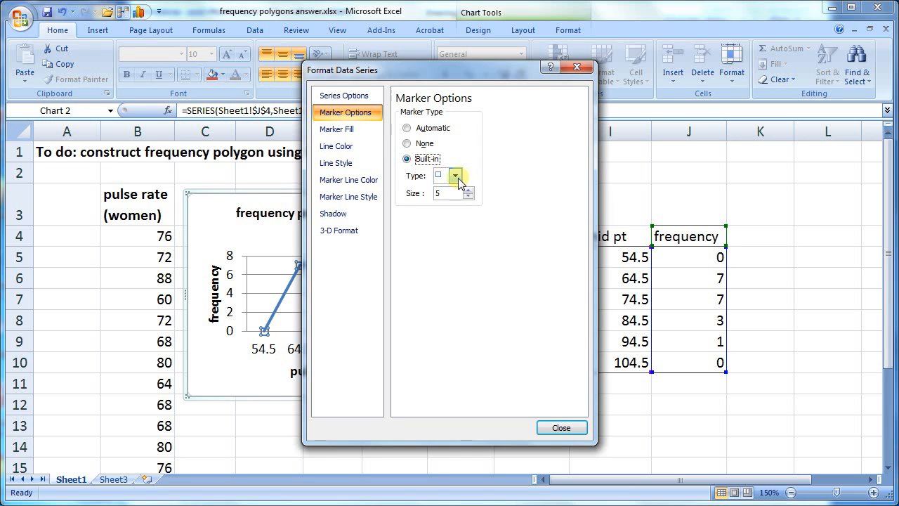
pyautogui.click(456, 176)
pyautogui.click(456, 176)
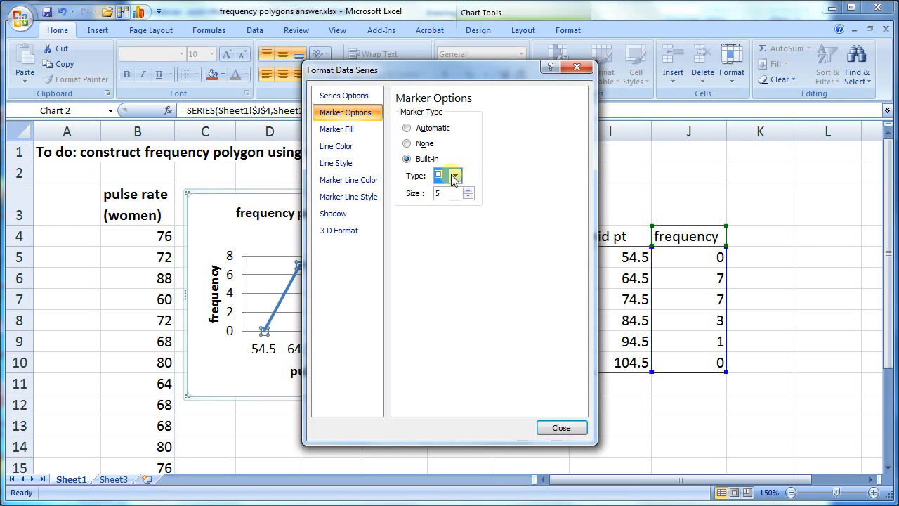
pyautogui.click(562, 427)
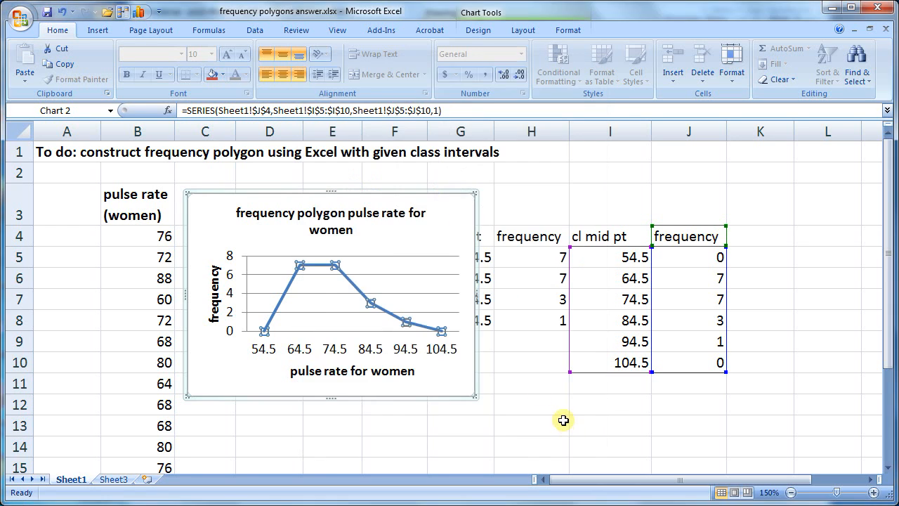
# Fill the frequency line's markers with a solid dark blue theme colour
pyautogui.rightClick(368, 300)
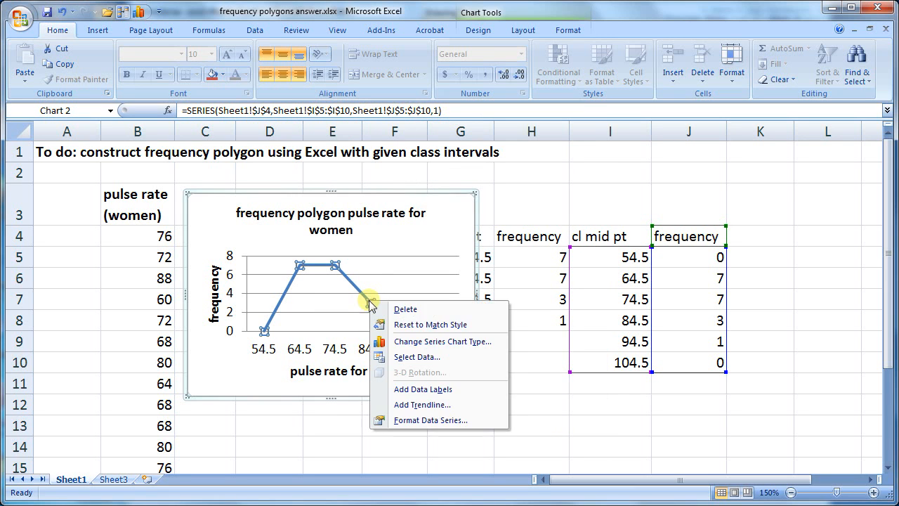
pyautogui.click(429, 419)
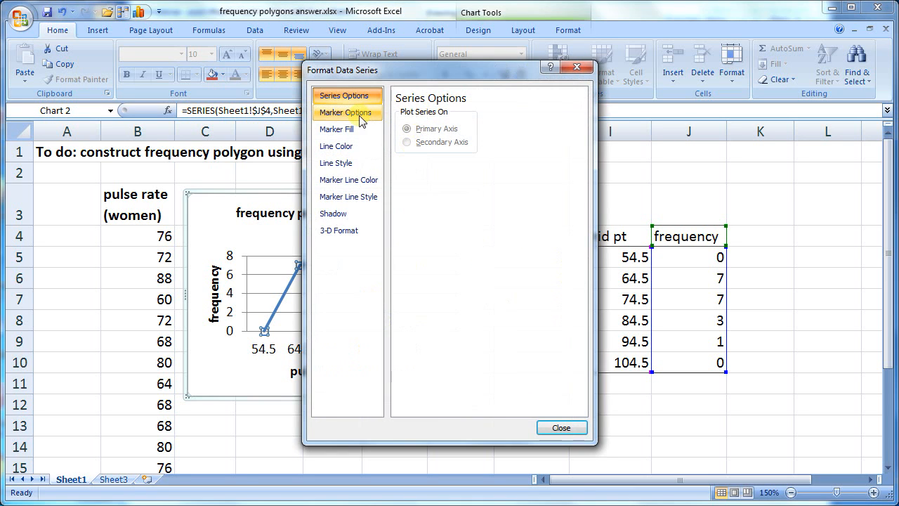
pyautogui.click(351, 131)
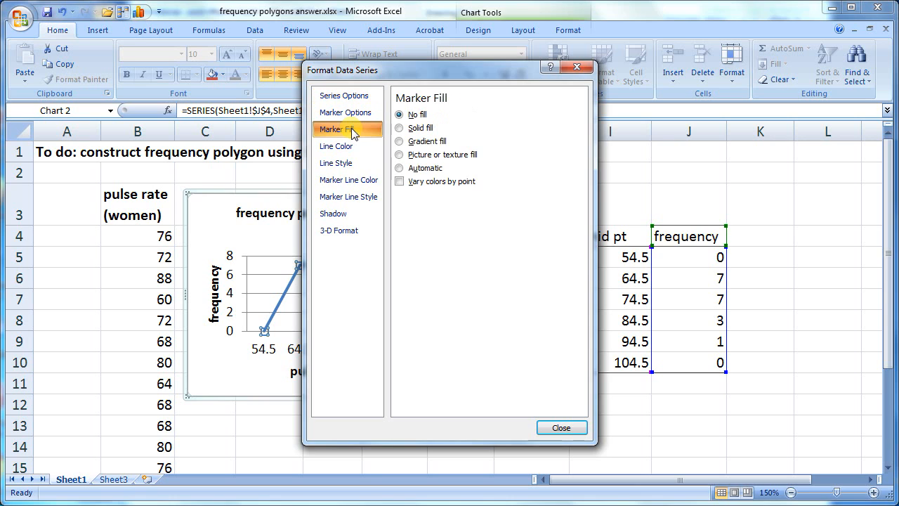
pyautogui.click(424, 129)
pyautogui.click(458, 201)
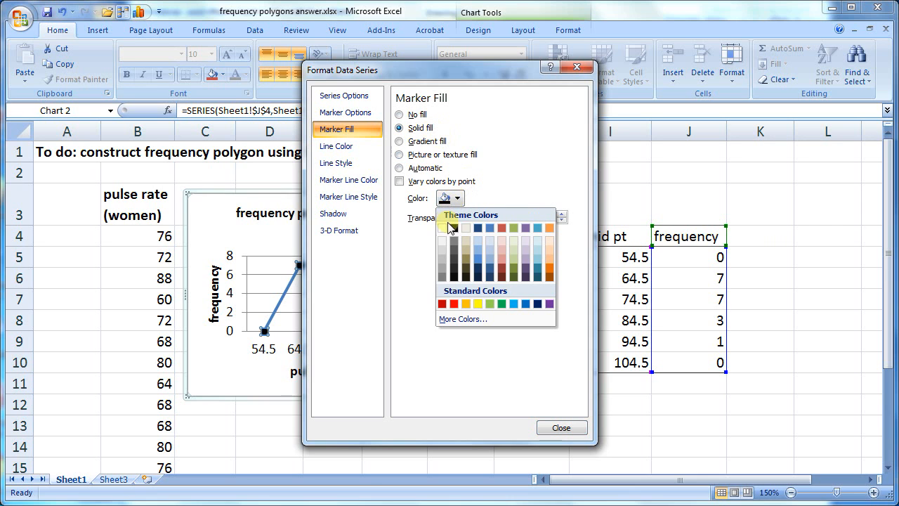
pyautogui.click(477, 229)
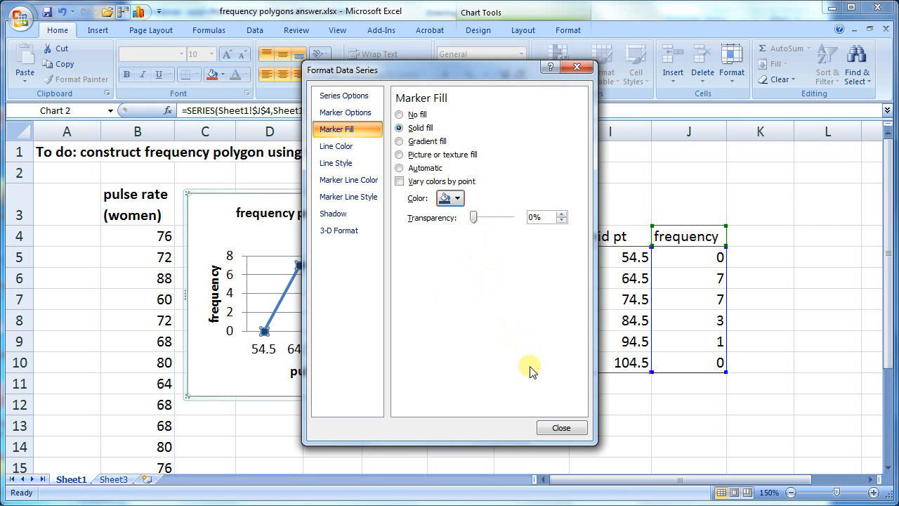
pyautogui.click(573, 428)
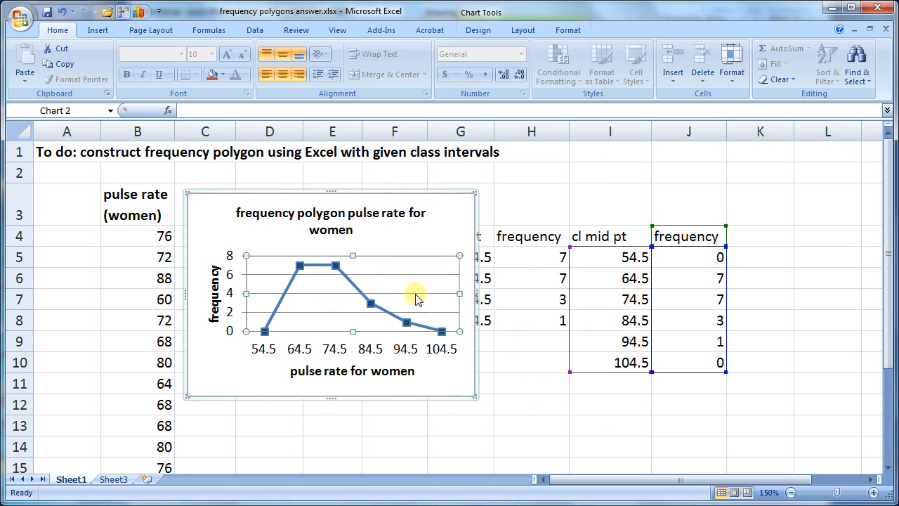